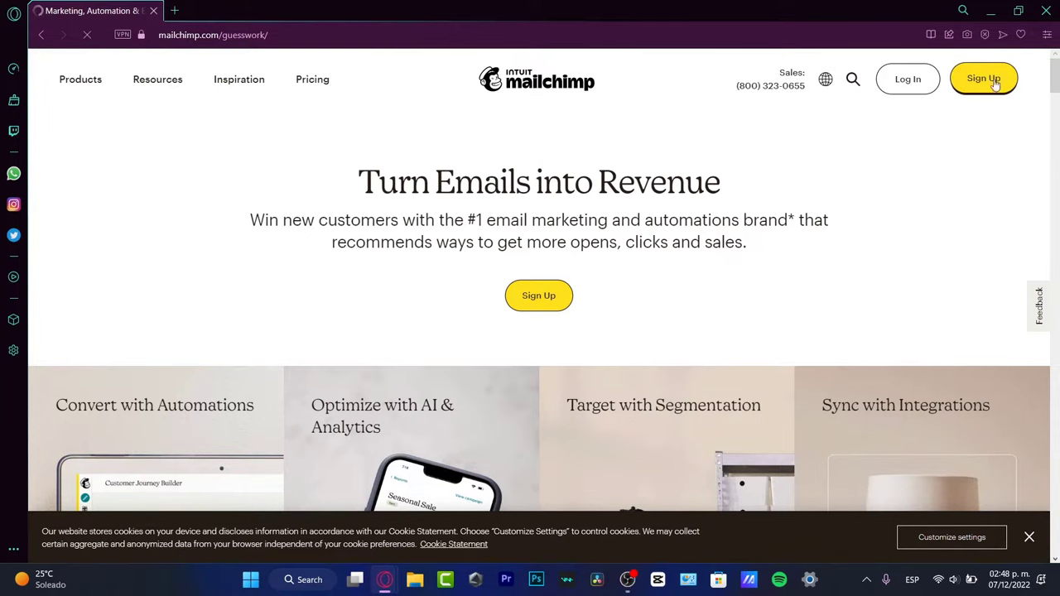
Step: Open Mailchimp's pricing page and compare the marketing plans for 500 contacts, including monthly sends, users and support
left_click(313, 79)
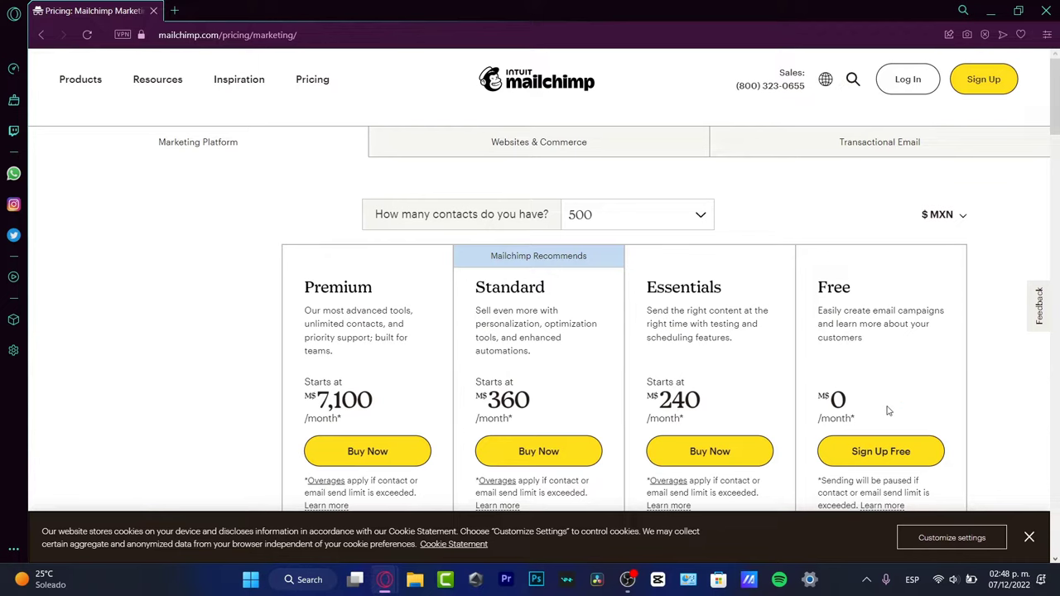
left_click(690, 218)
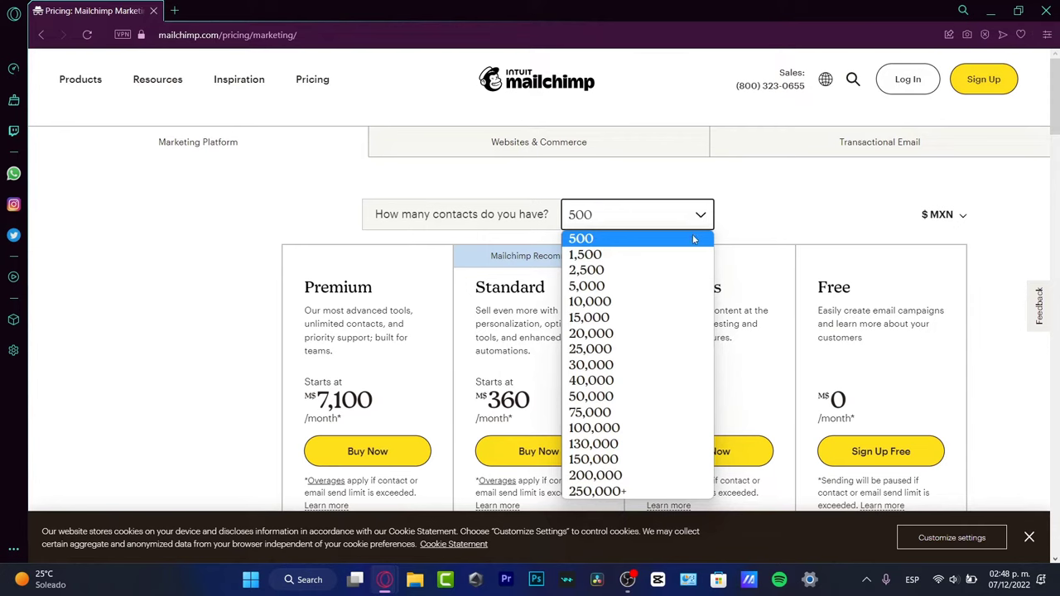
left_click(616, 239)
scroll(736, 292, "down", 3)
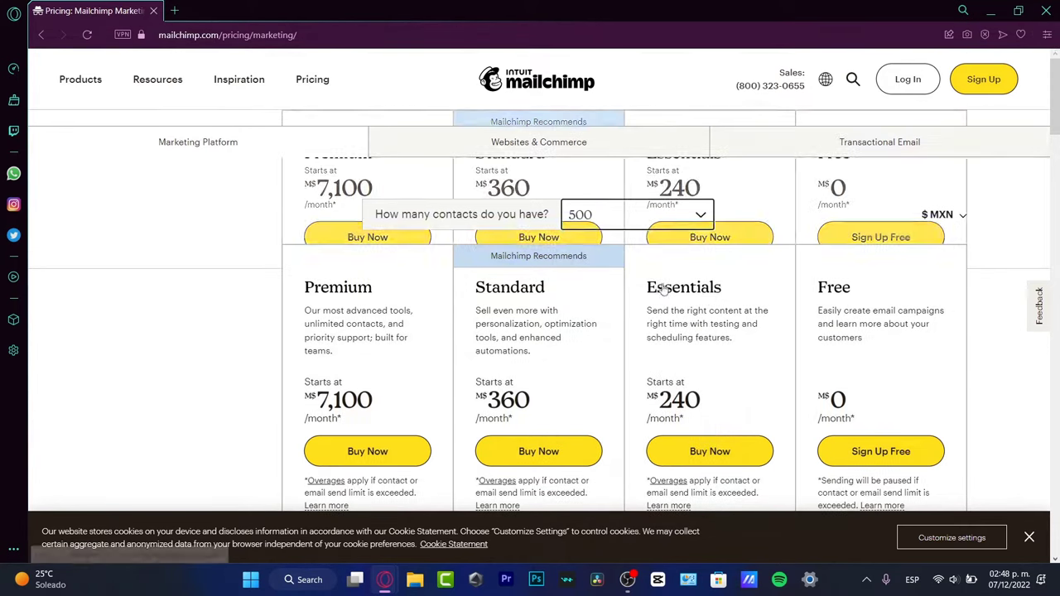
scroll(741, 305, "up", 3)
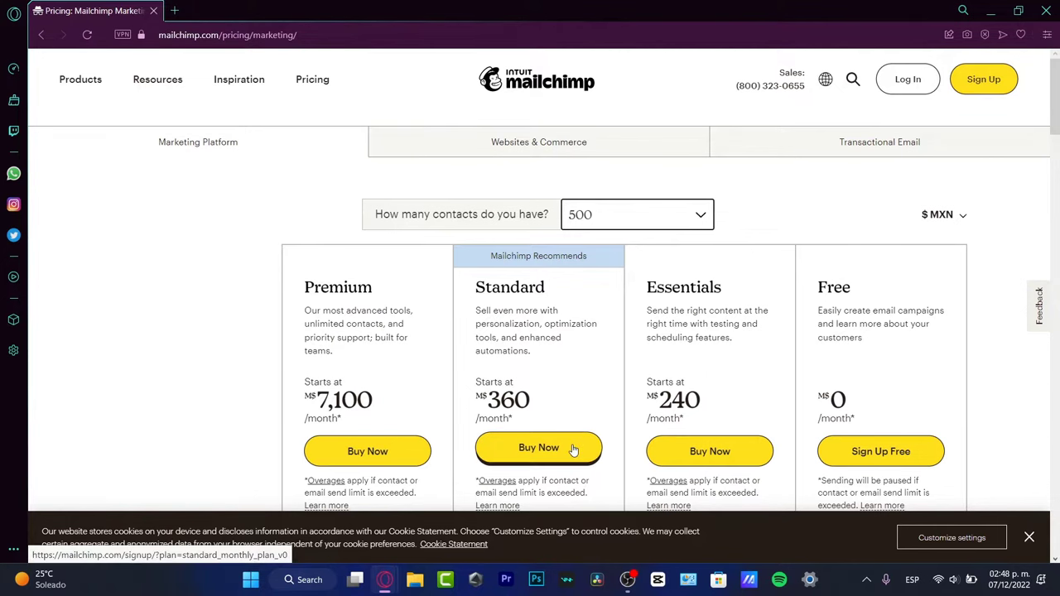
scroll(546, 404, "down", 3)
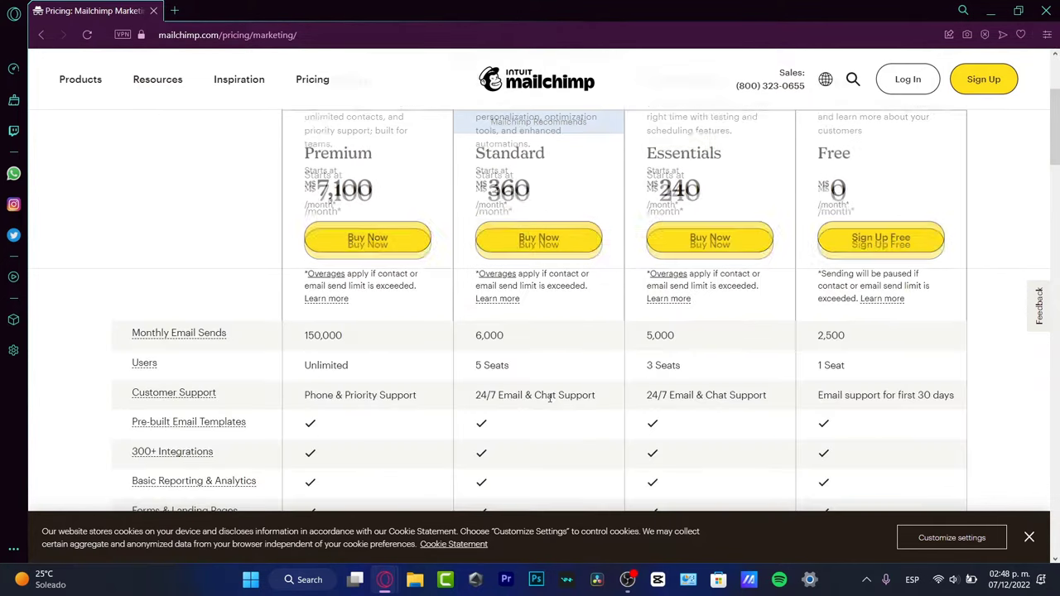
Step: Open the sign-up form for the Free plan, view its fields and close the page
left_click(899, 246)
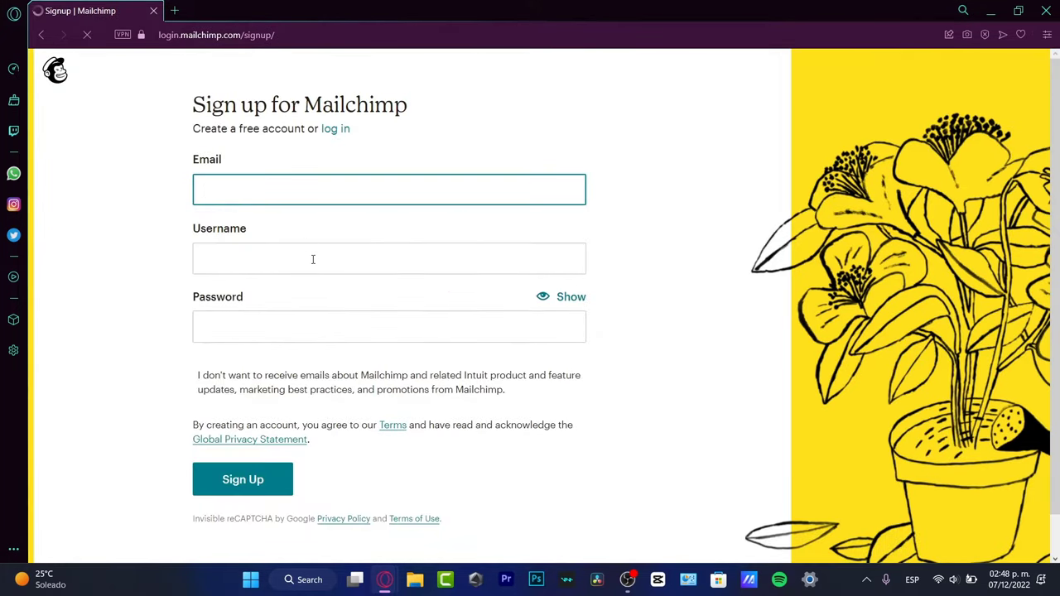
left_click(312, 260)
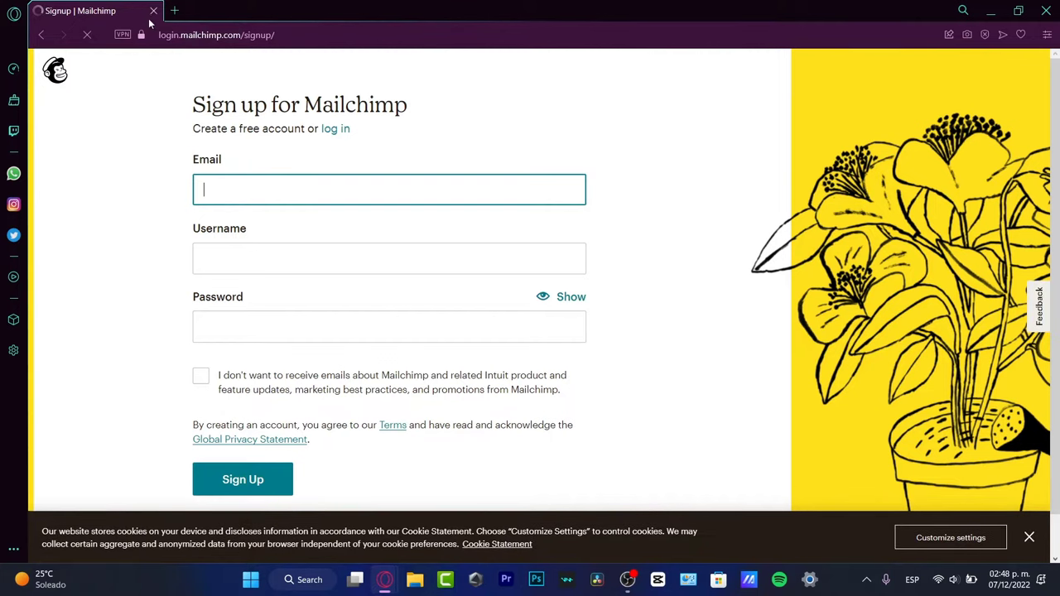
left_click(153, 12)
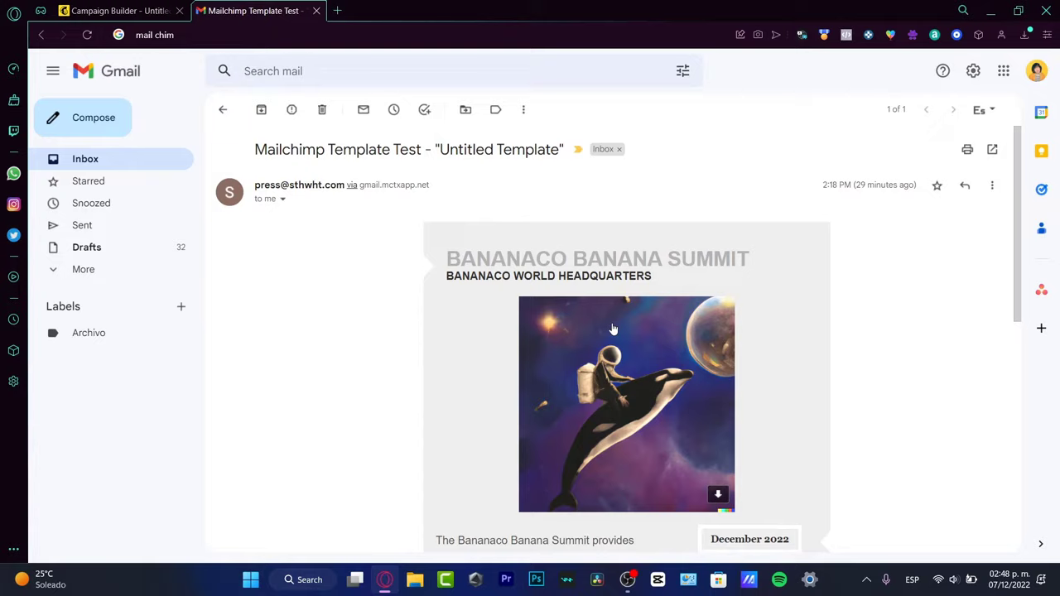
Step: Examine the Mailchimp template test email in Gmail from its subject line to its social links
scroll(629, 339, "down", 6)
scroll(631, 339, "up", 3)
scroll(630, 338, "up", 4)
left_click_drag(479, 158, 562, 158)
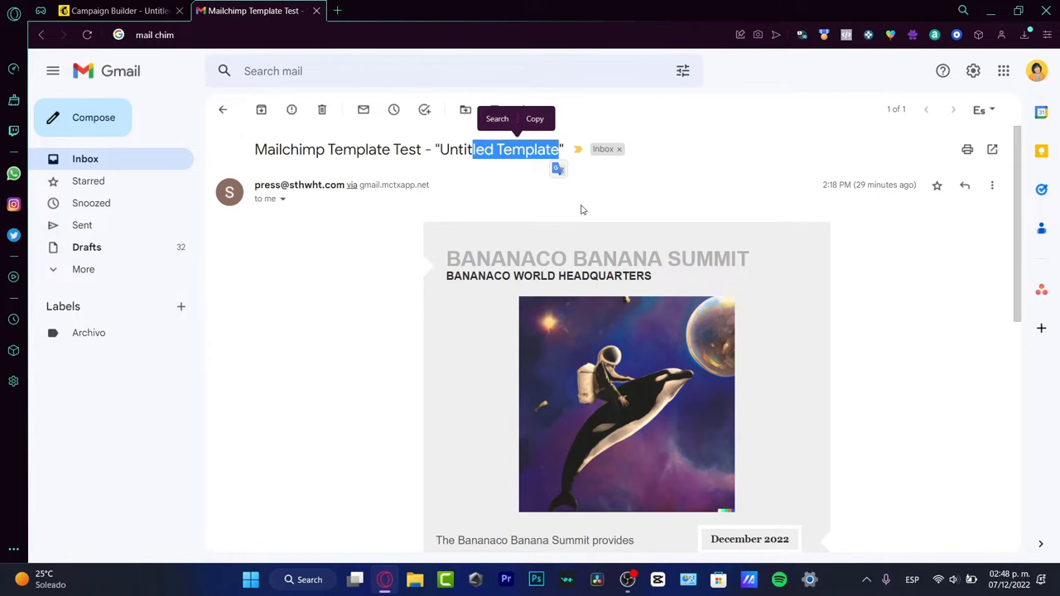
scroll(654, 310, "down", 3)
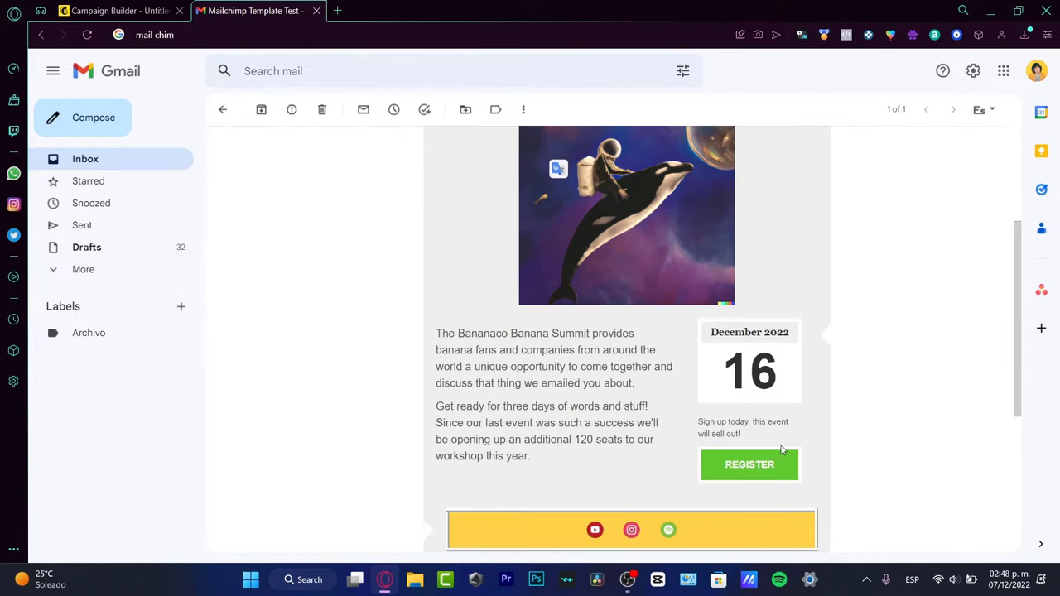
scroll(787, 453, "down", 4)
scroll(804, 458, "up", 7)
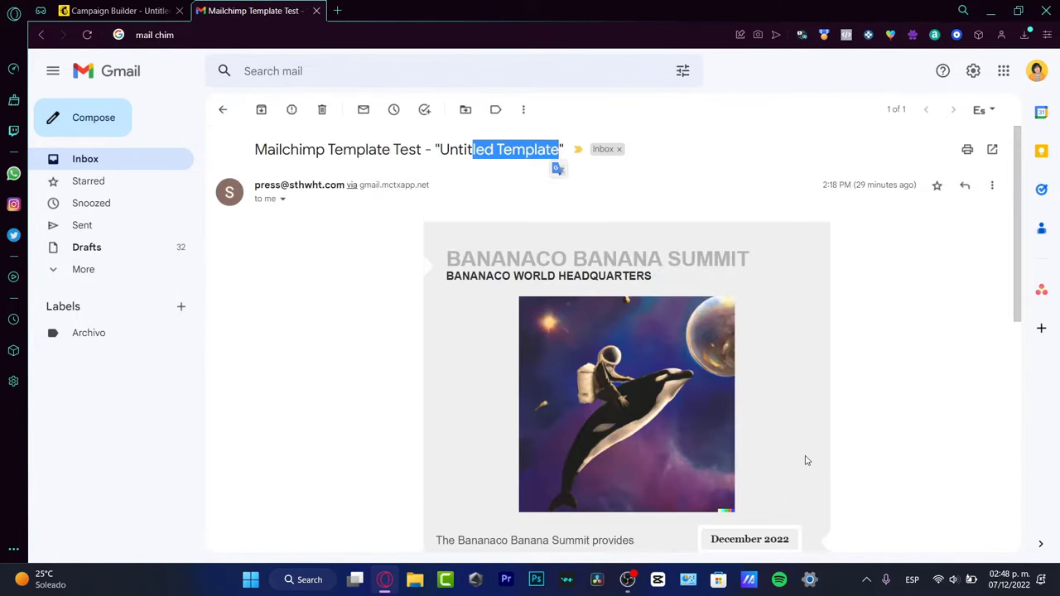
scroll(807, 461, "down", 3)
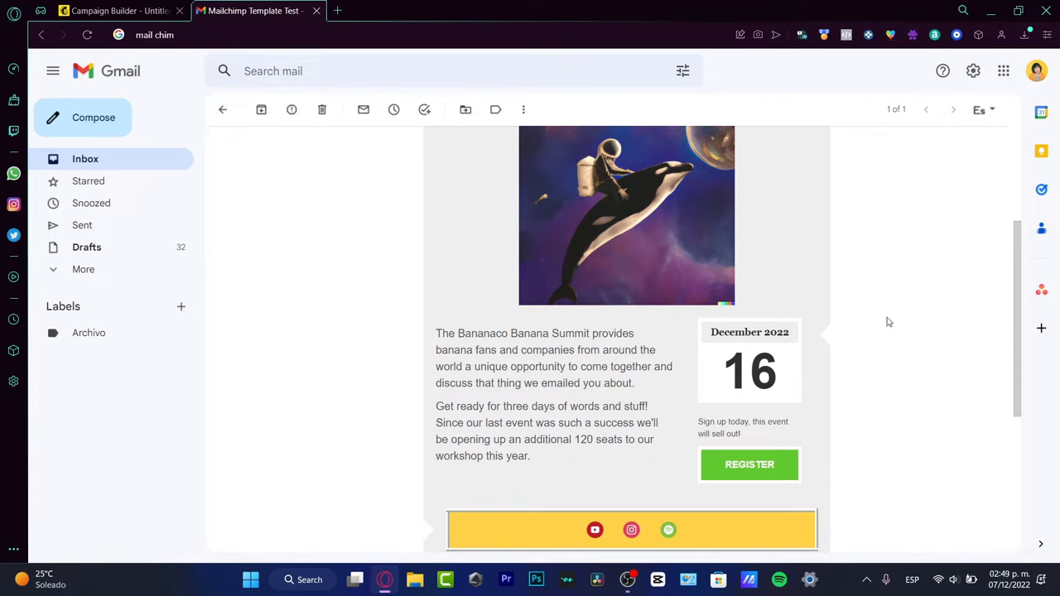
scroll(828, 360, "up", 3)
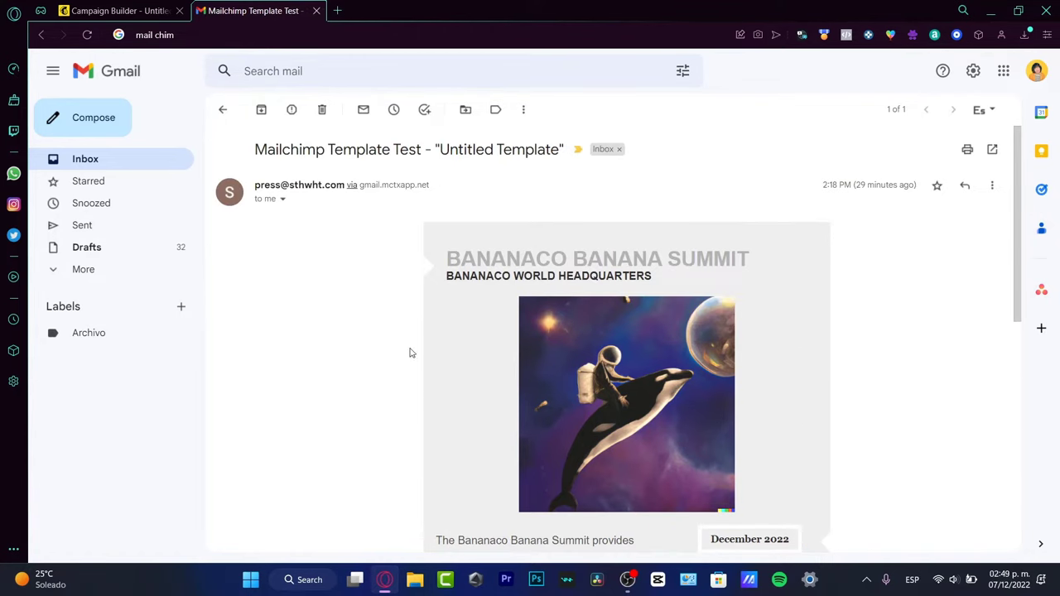
Step: Switch to Mailchimp, leave the campaign builder for the home dashboard and open the audience's list of all contacts
left_click(116, 10)
left_click(54, 77)
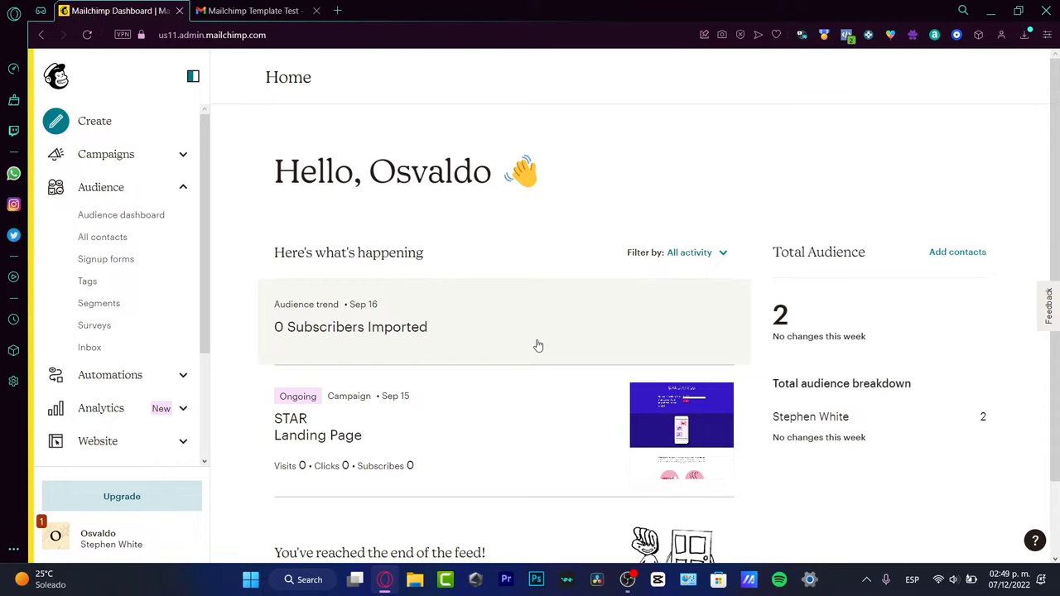
left_click(141, 193)
left_click(141, 190)
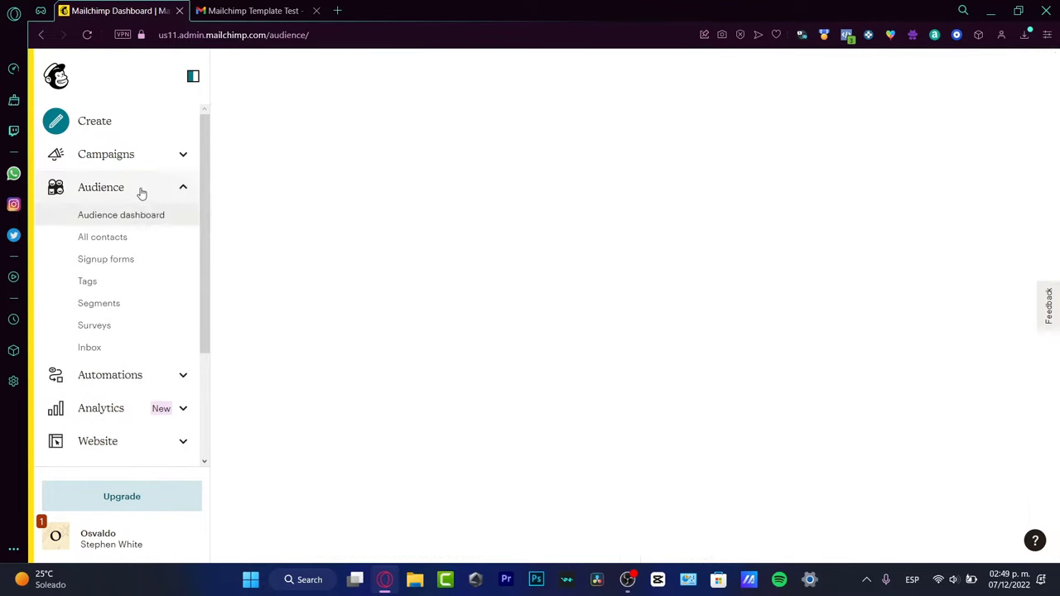
left_click(142, 241)
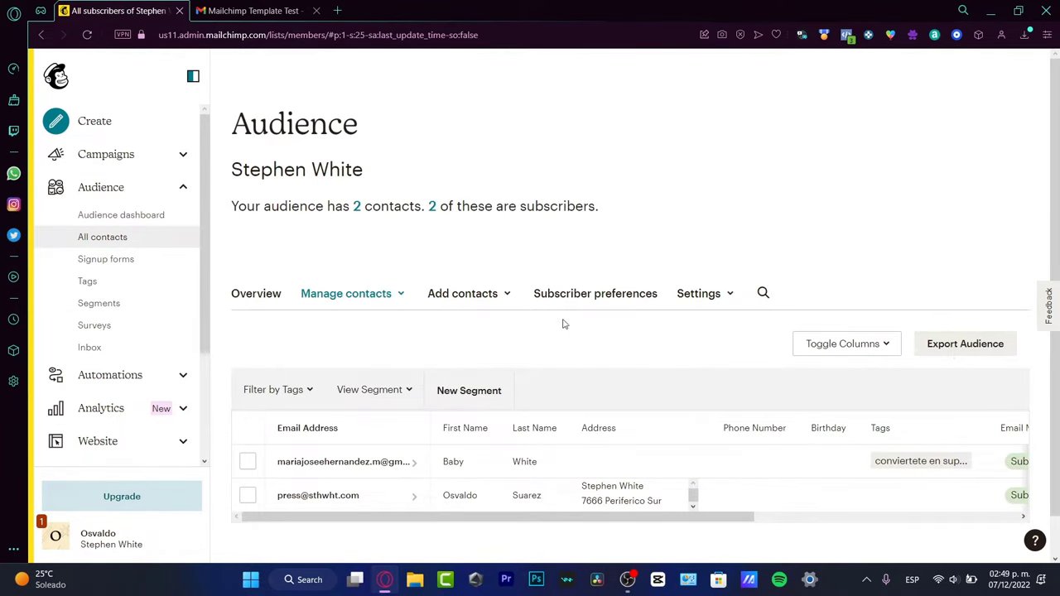
Step: Open the form for adding a single subscriber and examine its contact, address, phone, birthday, tag and permission fields
left_click(482, 305)
left_click(494, 326)
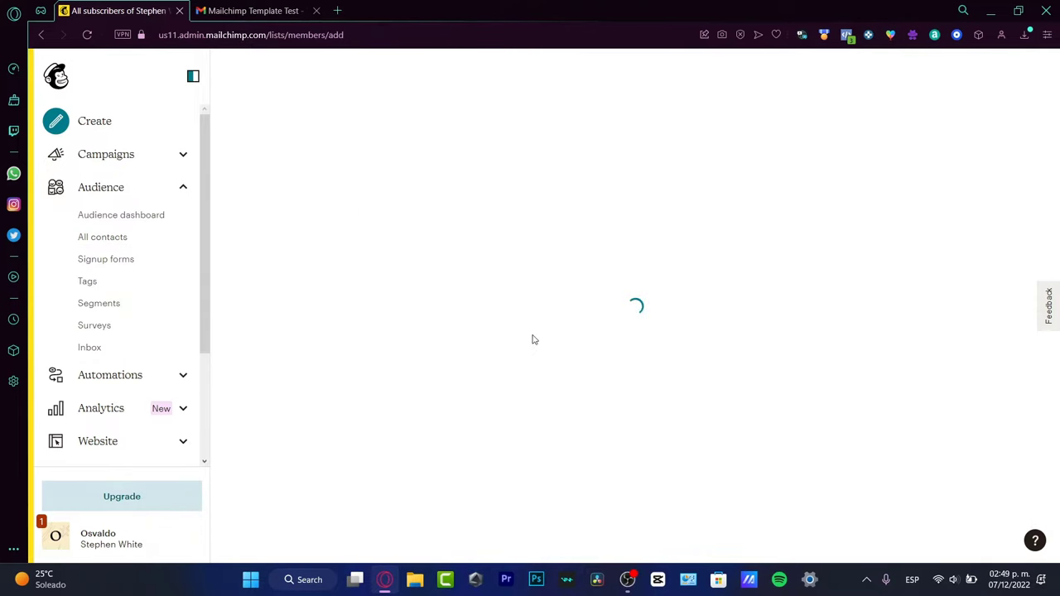
scroll(698, 283, "down", 2)
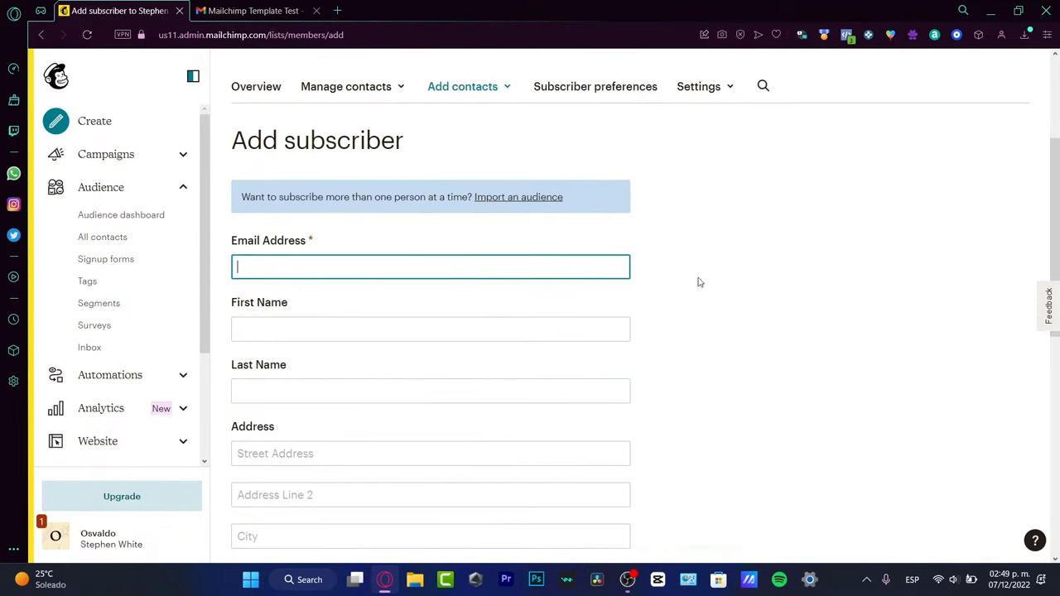
left_click(479, 328)
left_click(486, 387)
scroll(486, 390, "down", 2)
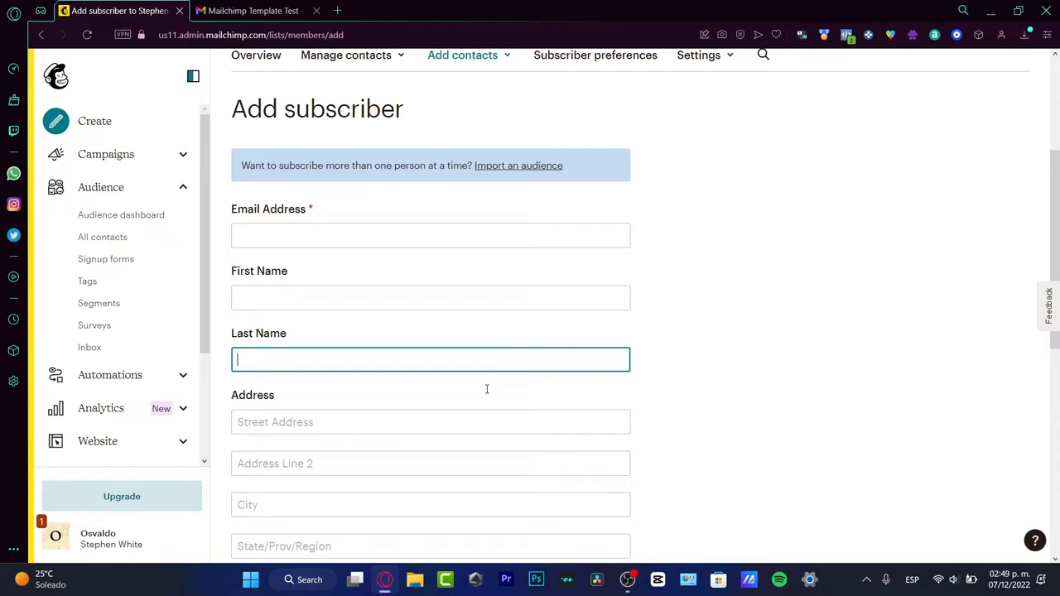
scroll(484, 281, "down", 2)
left_click(485, 314)
left_click(311, 368)
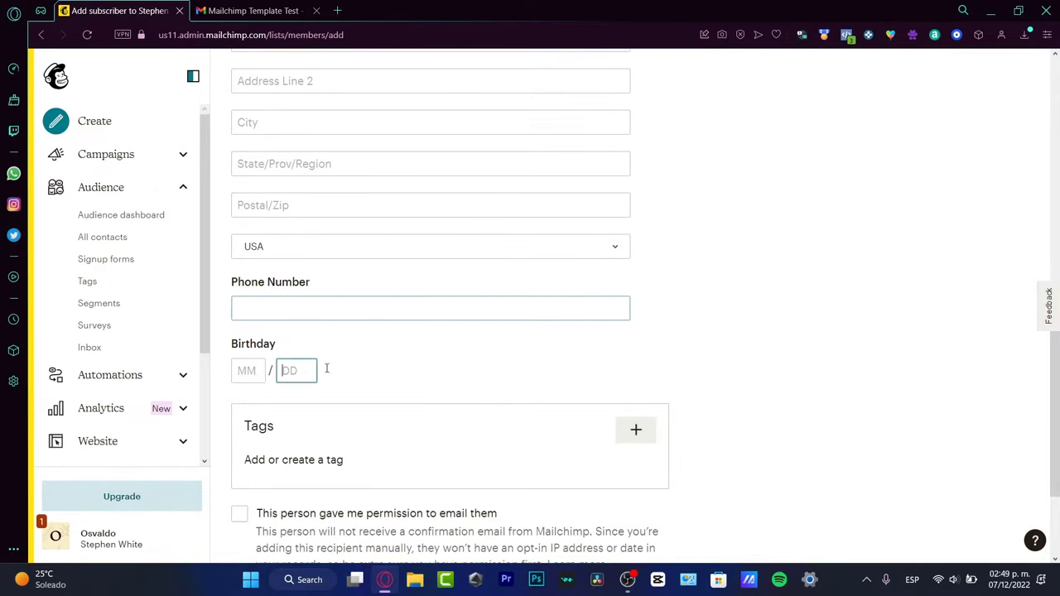
scroll(331, 389, "down", 2)
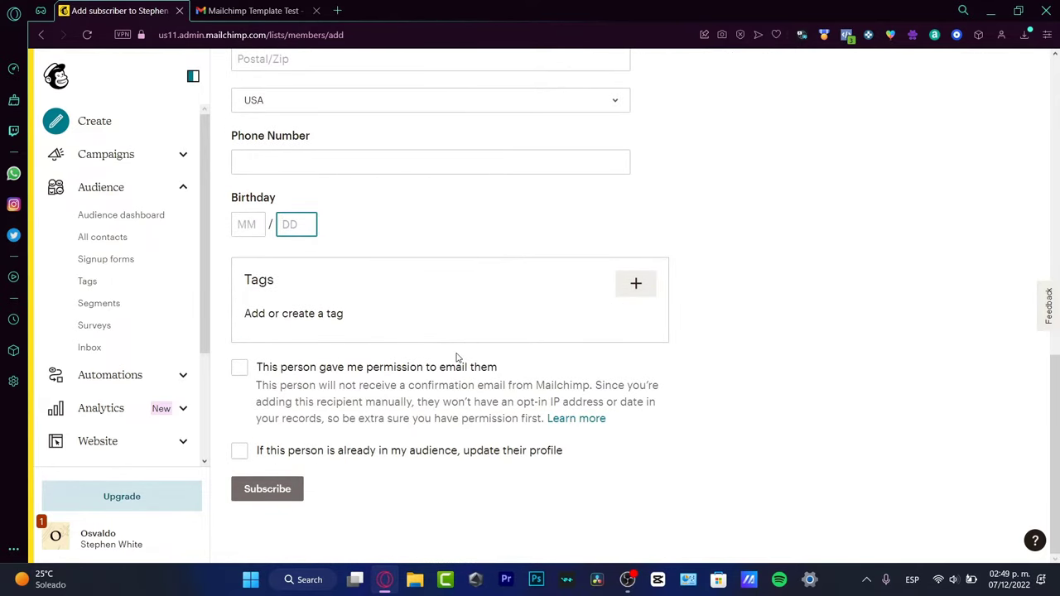
scroll(584, 232, "up", 3)
scroll(584, 231, "up", 1)
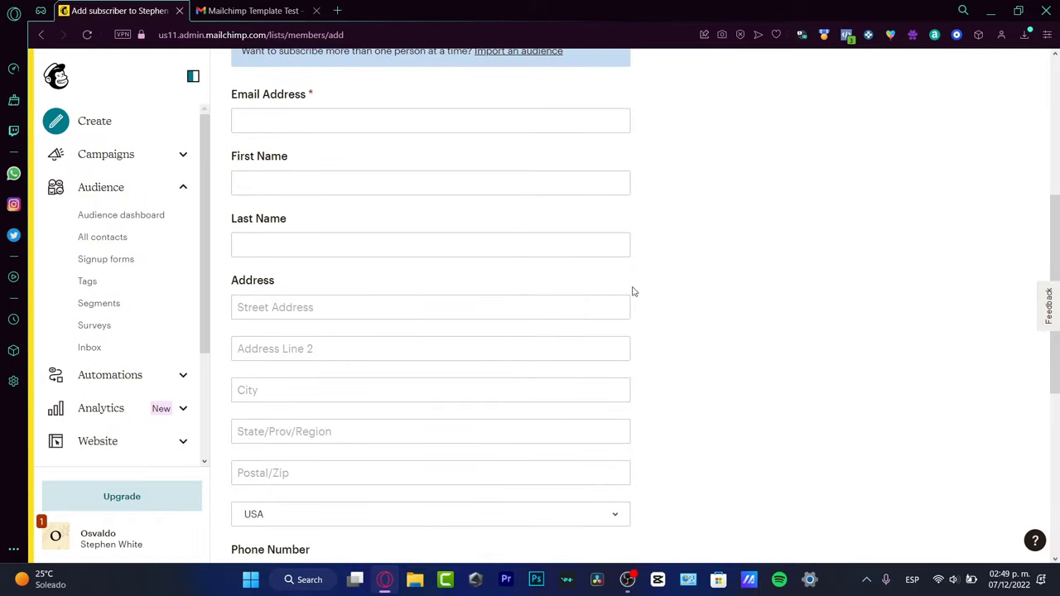
Step: Create a regular email campaign, open its content in the New Builder and dismiss the introductory tip
left_click(145, 159)
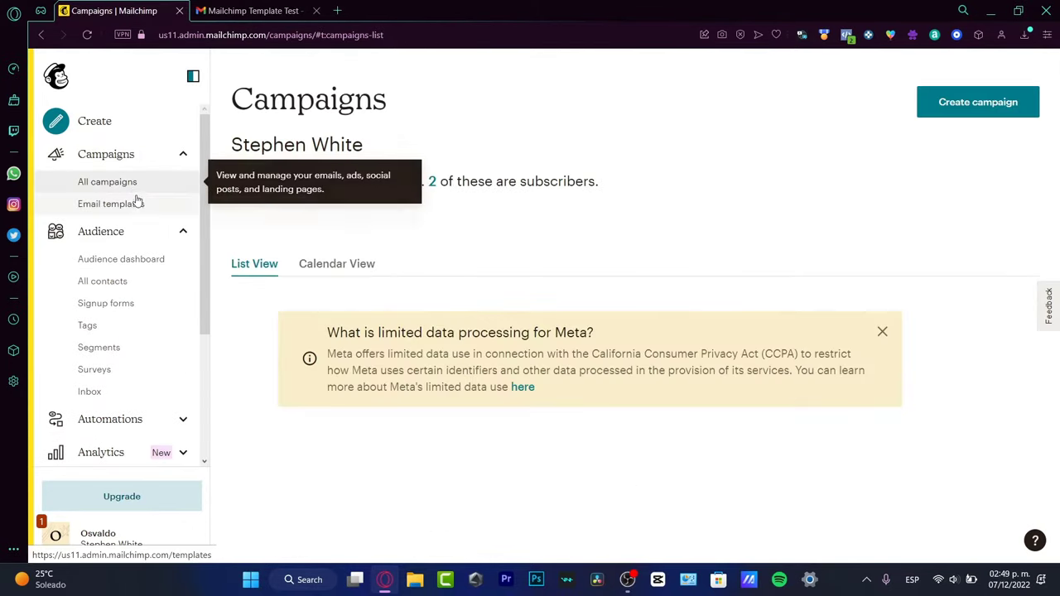
left_click(111, 121)
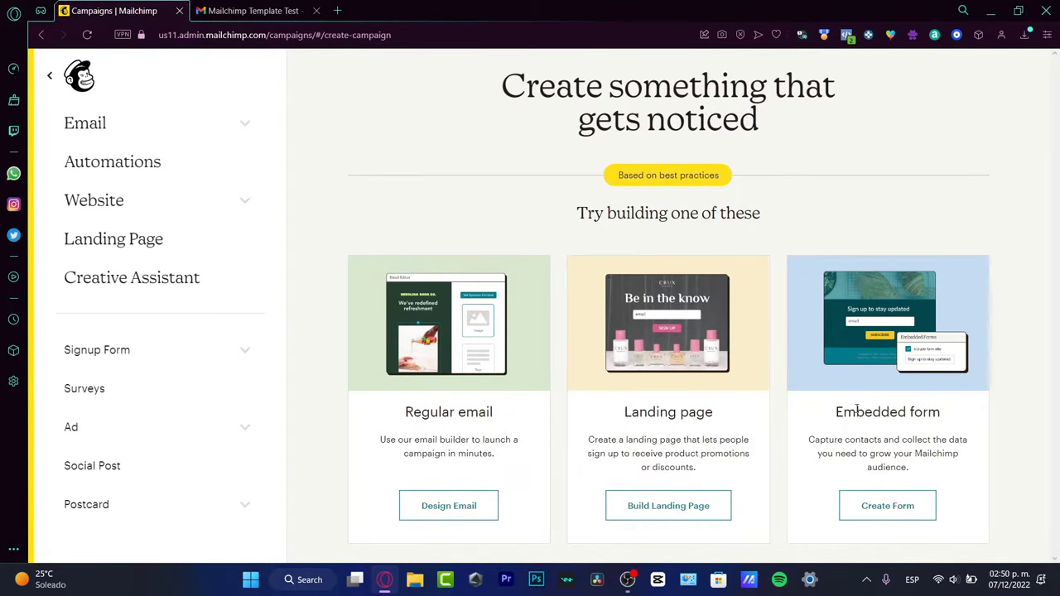
left_click_drag(856, 407, 942, 415)
left_click(449, 508)
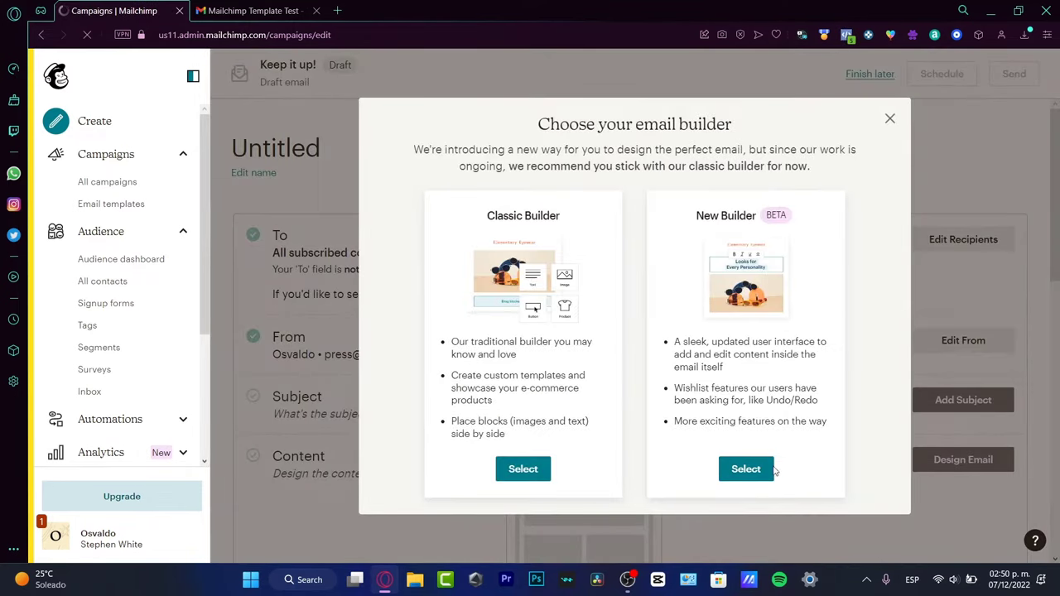
left_click(746, 469)
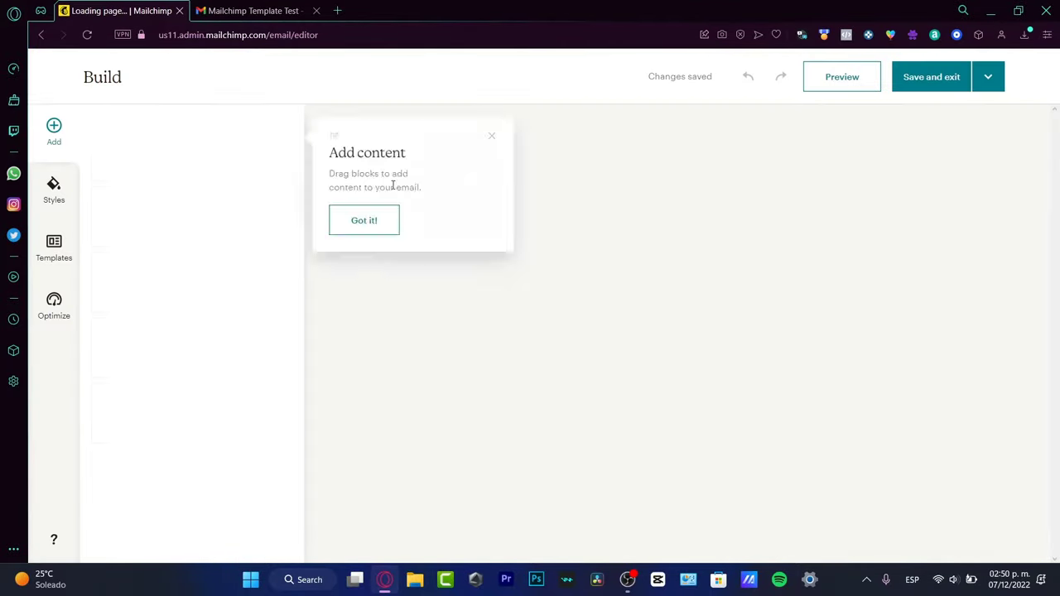
left_click(374, 224)
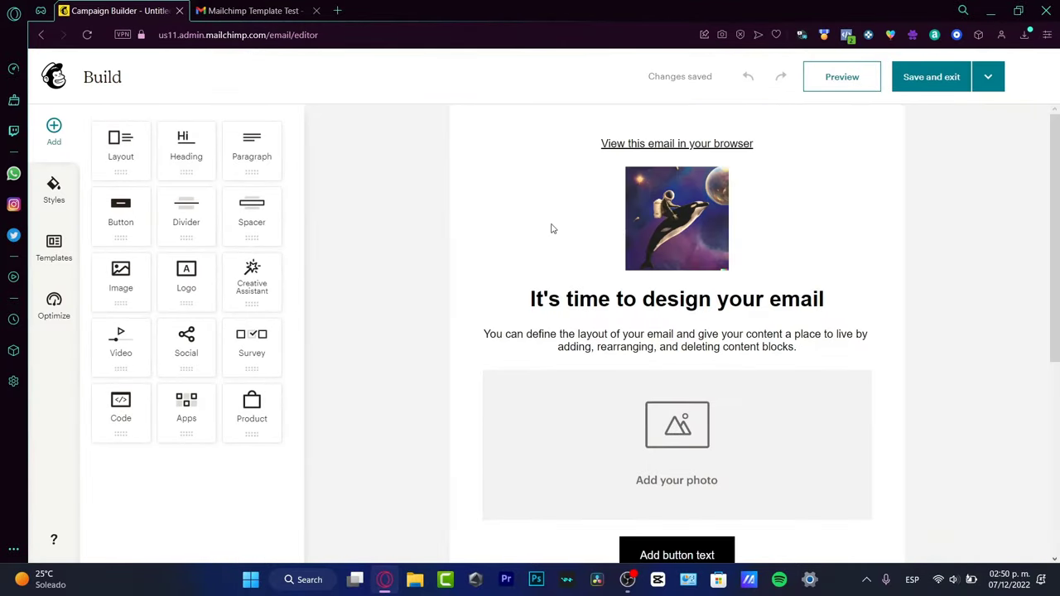
Step: Apply the Minimal template to the email, continuing with the existing content
left_click(56, 183)
left_click(55, 245)
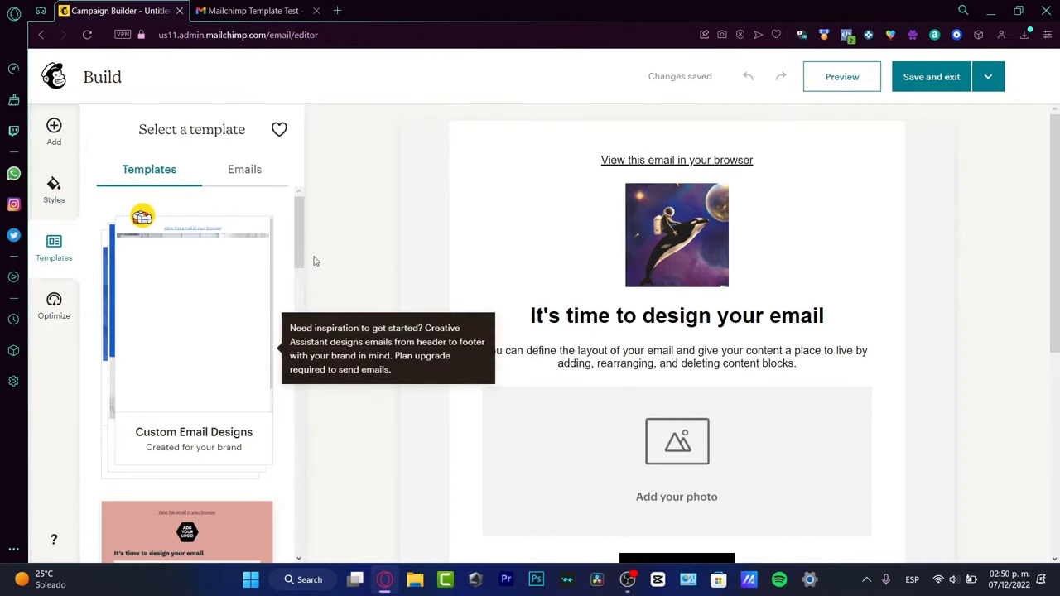
scroll(227, 247, "down", 5)
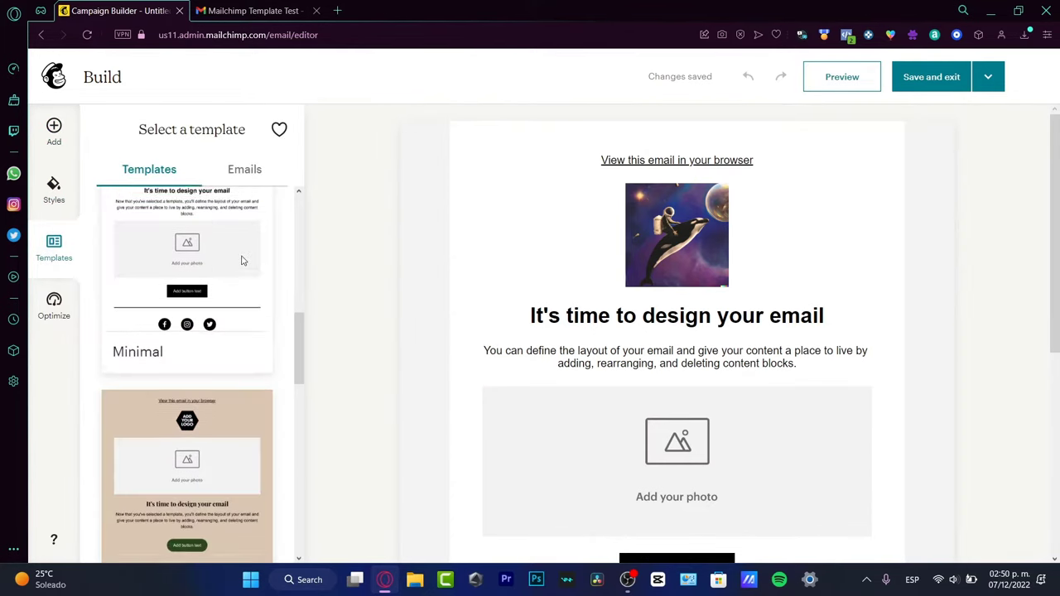
left_click(207, 235)
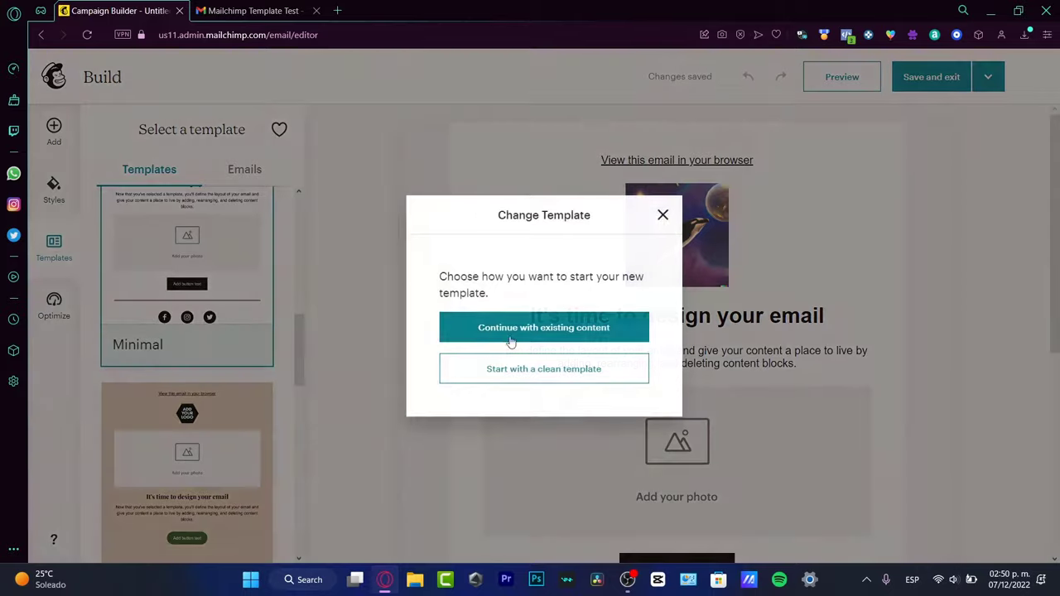
left_click(583, 337)
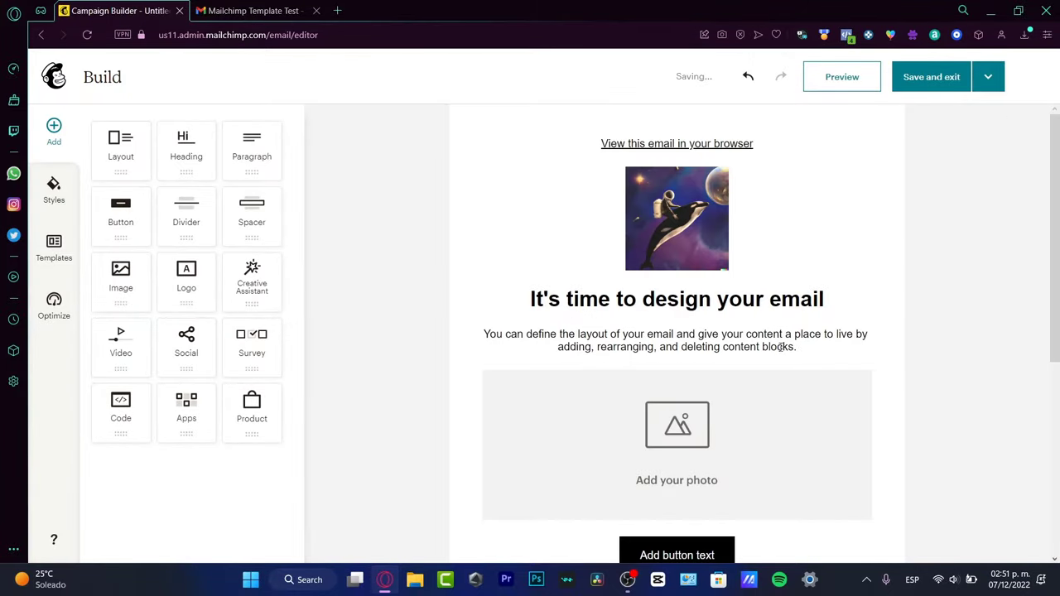
Step: Review the email layout, save and exit the builder, and leave the campaign as a draft to finish later
scroll(763, 326, "down", 5)
scroll(807, 267, "up", 5)
left_click(931, 77)
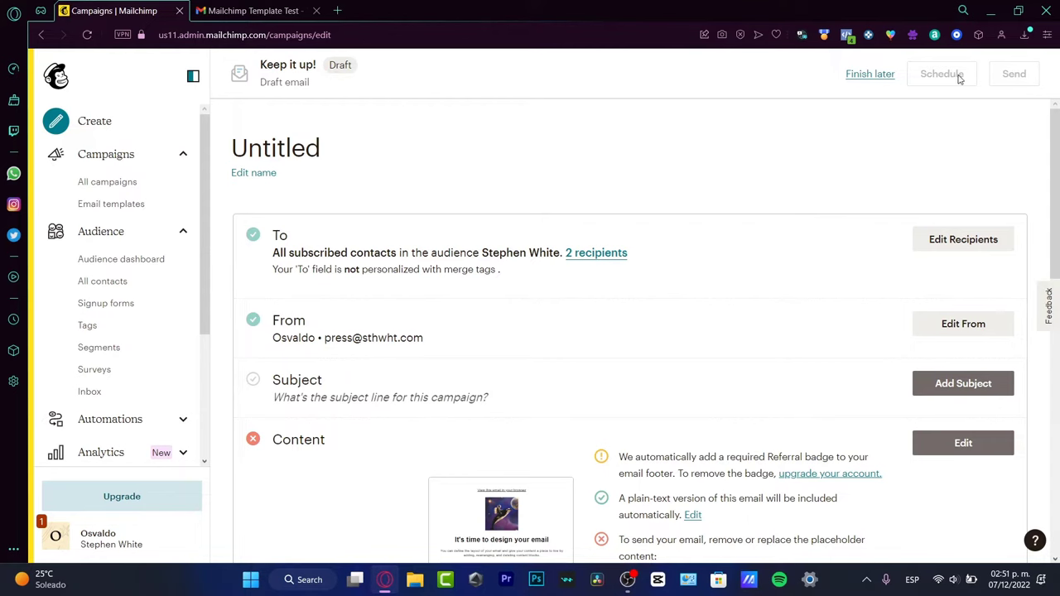
left_click(875, 74)
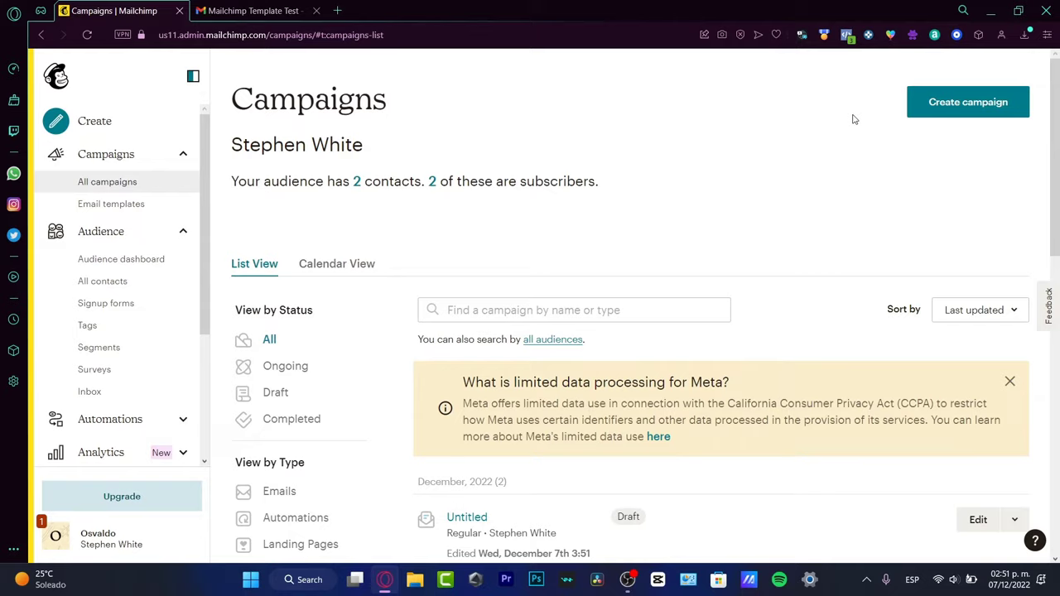
Step: Begin a new automation campaign and look over the Customer Journeys overview with its popular pre-built journeys
left_click(930, 113)
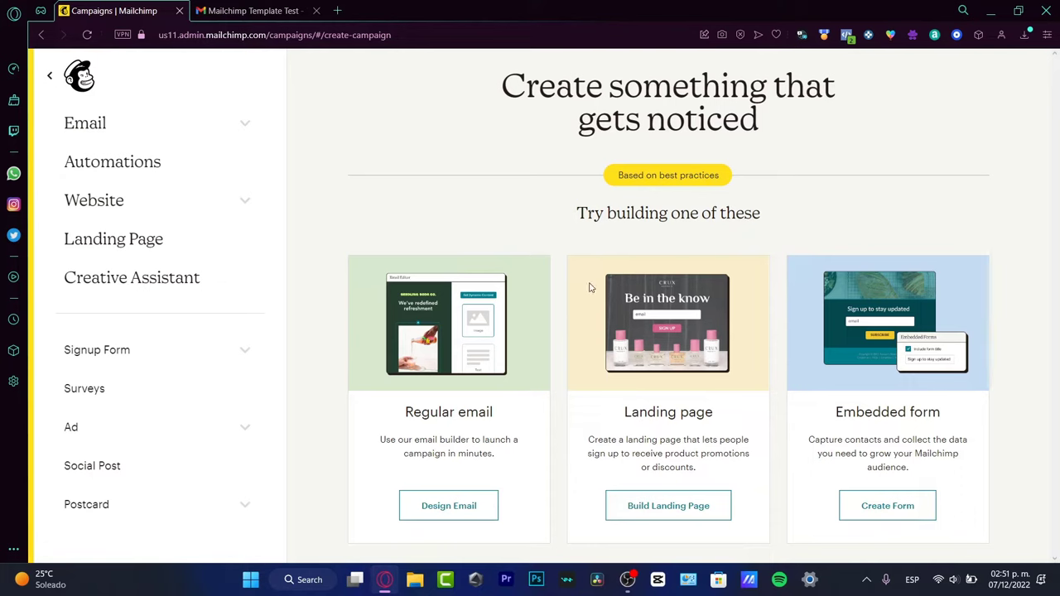
left_click(150, 163)
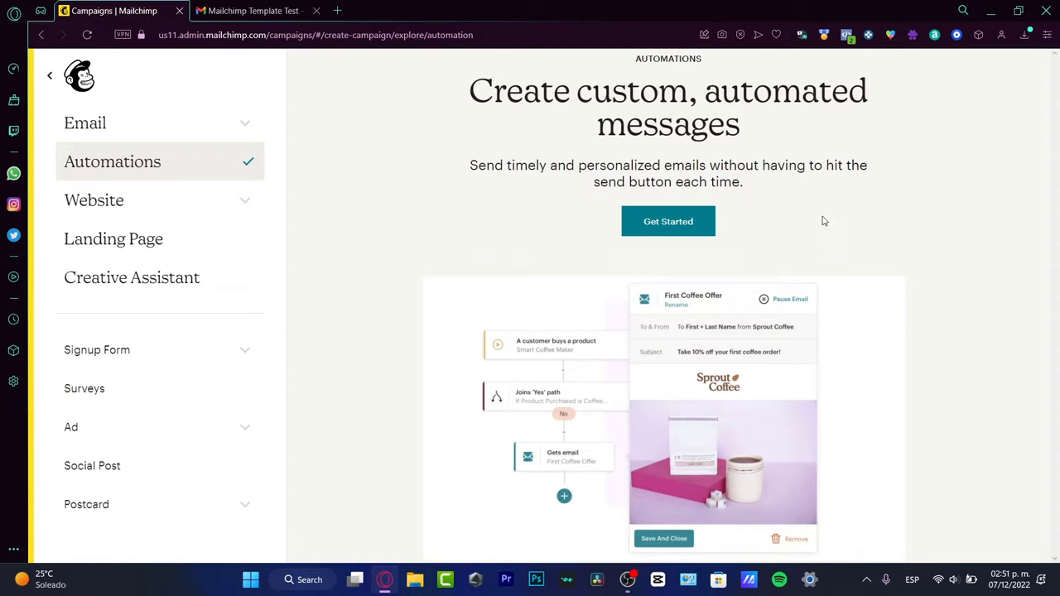
left_click(710, 225)
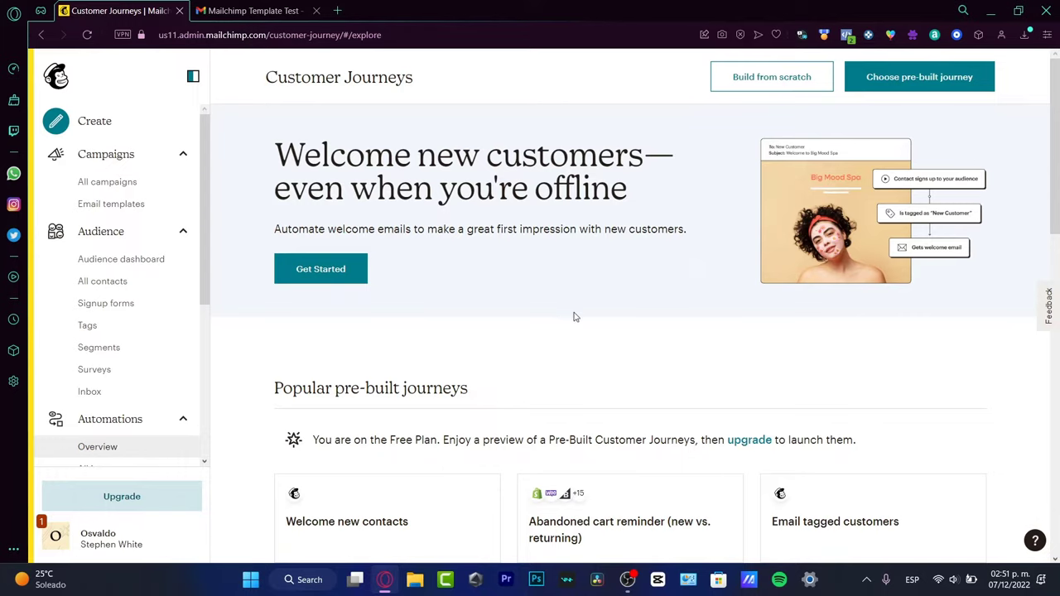
scroll(575, 316, "down", 3)
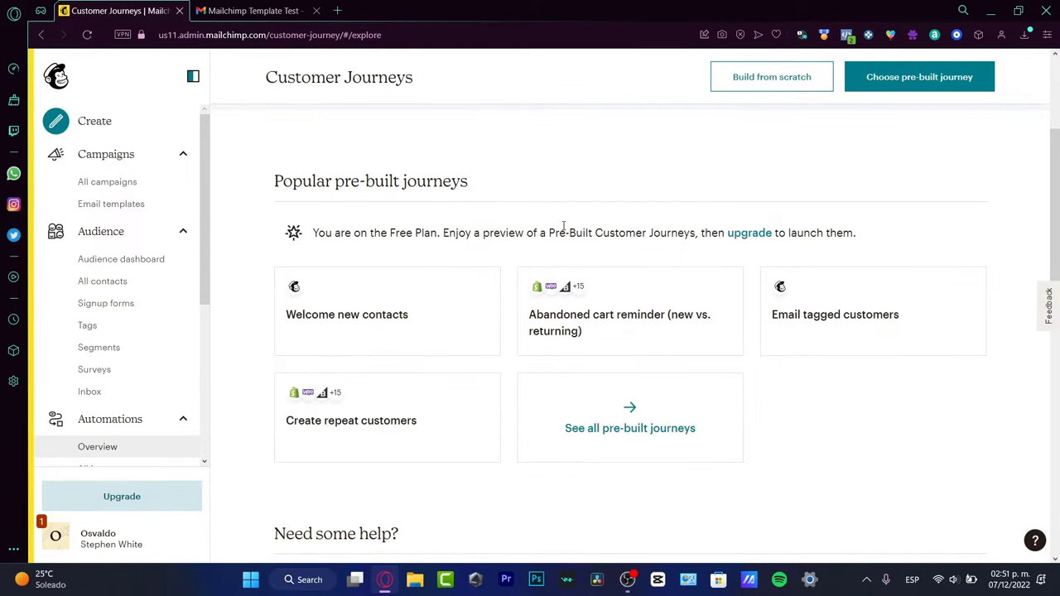
scroll(563, 226, "down", 4)
scroll(563, 229, "up", 7)
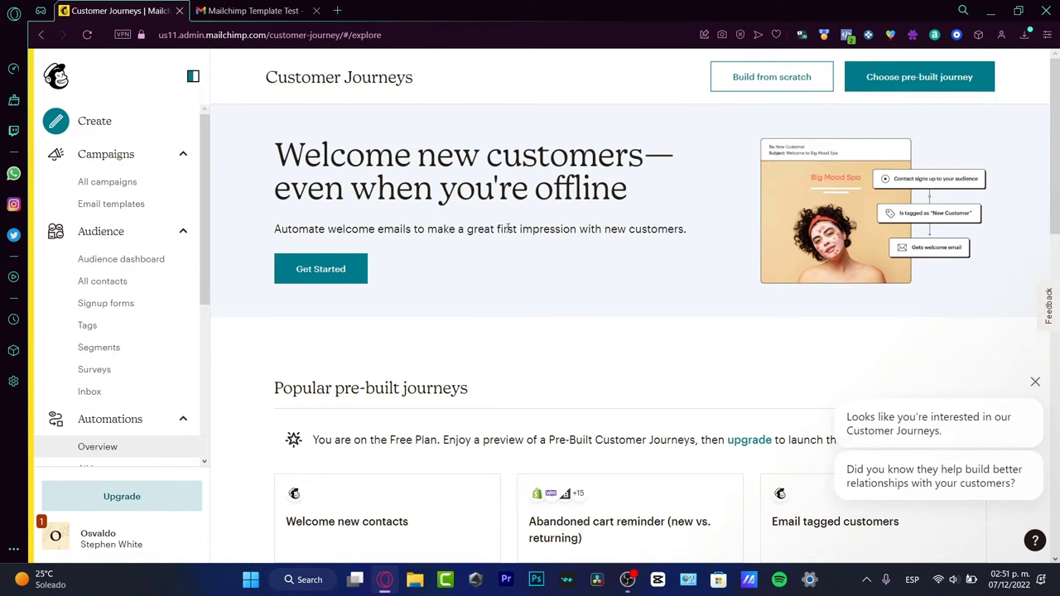
Step: Start the pre-built journey for welcoming new customers with the existing audience and examine its starting point, email and delay
left_click(342, 270)
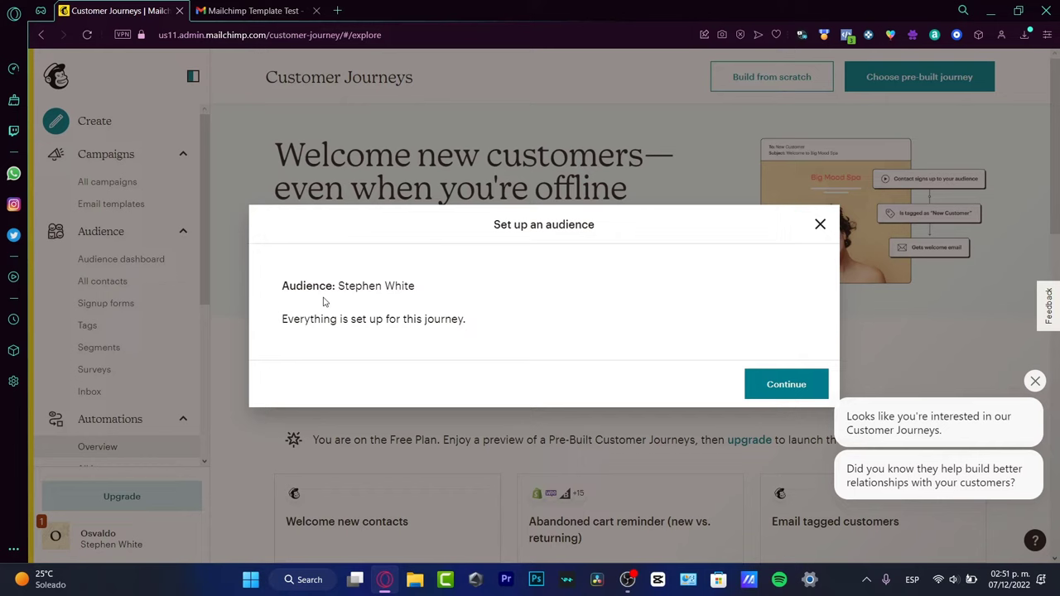
left_click_drag(282, 286, 491, 288)
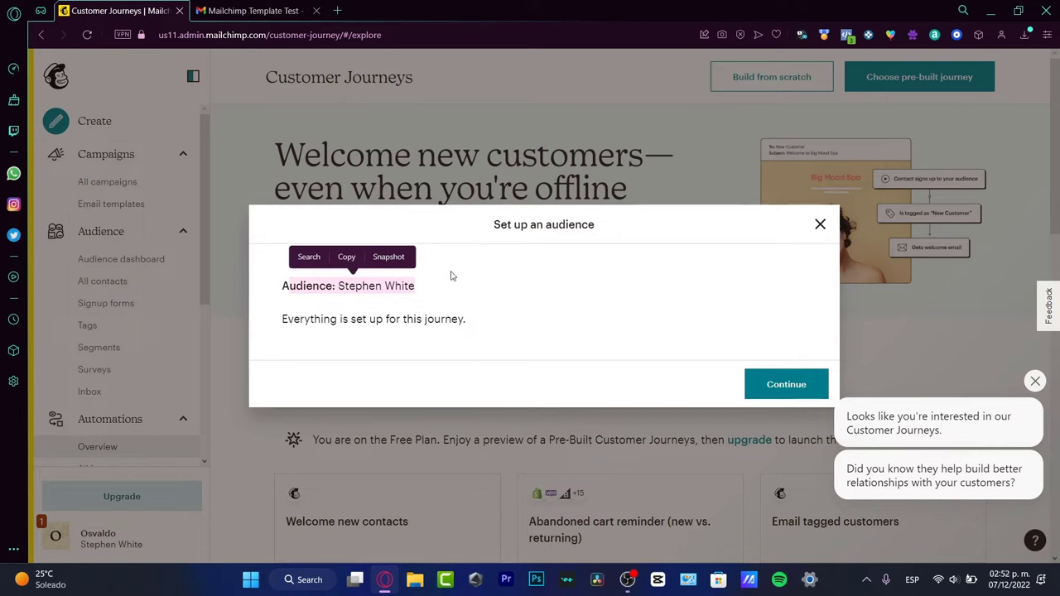
left_click(785, 383)
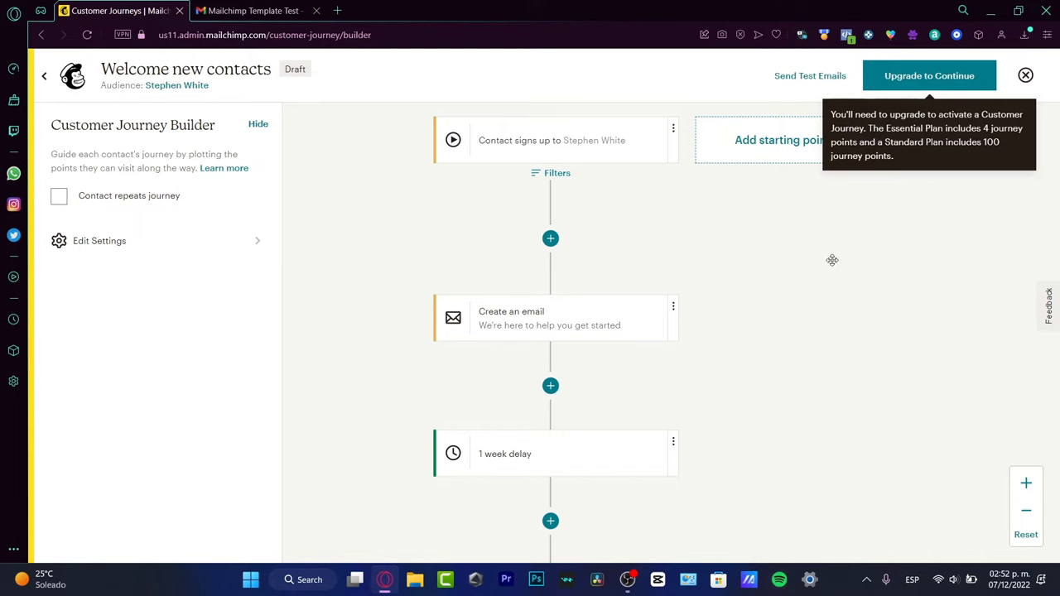
scroll(828, 265, "down", 3)
scroll(812, 279, "up", 5)
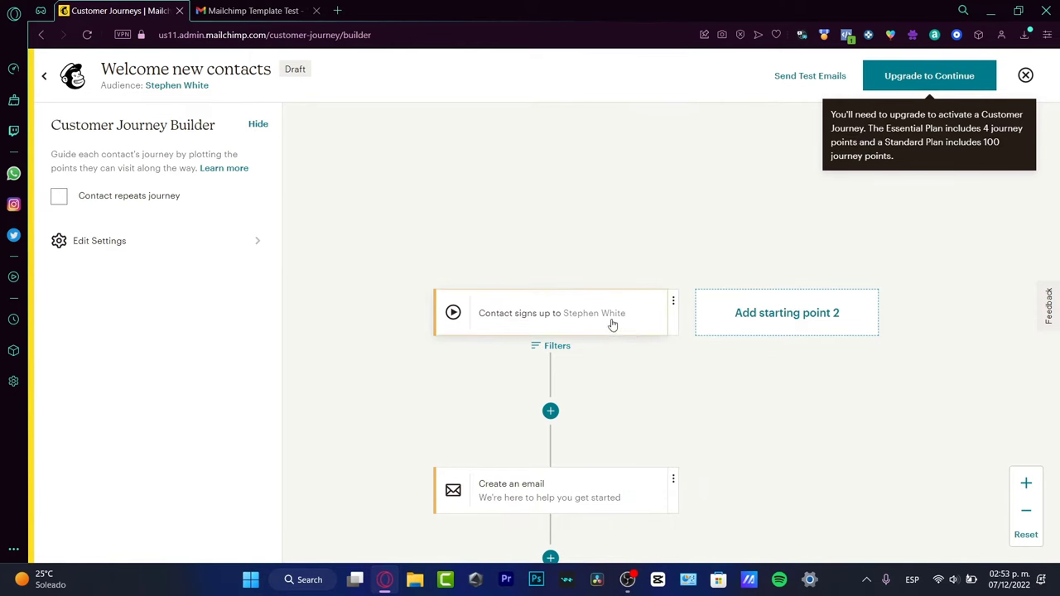
scroll(600, 290, "down", 1)
left_click_drag(600, 290, 596, 253)
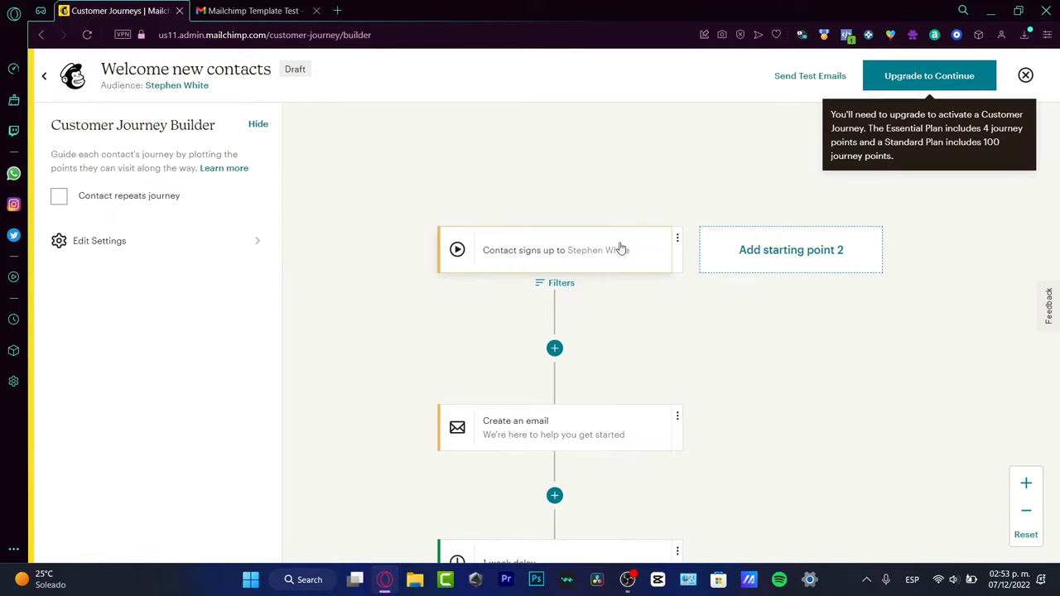
scroll(624, 324, "down", 2)
scroll(770, 272, "up", 3)
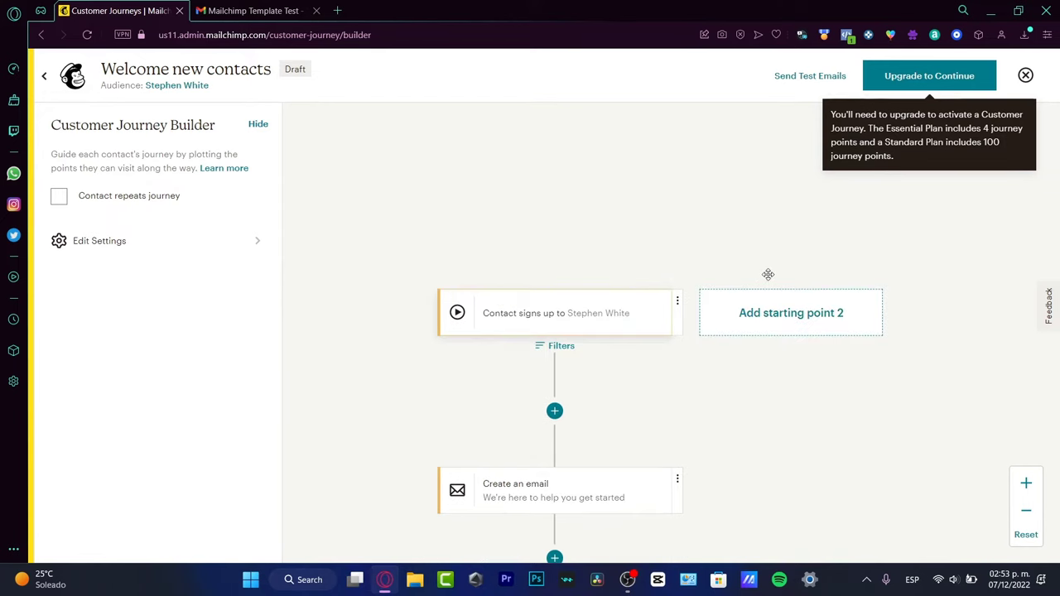
Step: Add a second starting point of type Birthday, set to 3 days before the date in the Birthday field
left_click(820, 322)
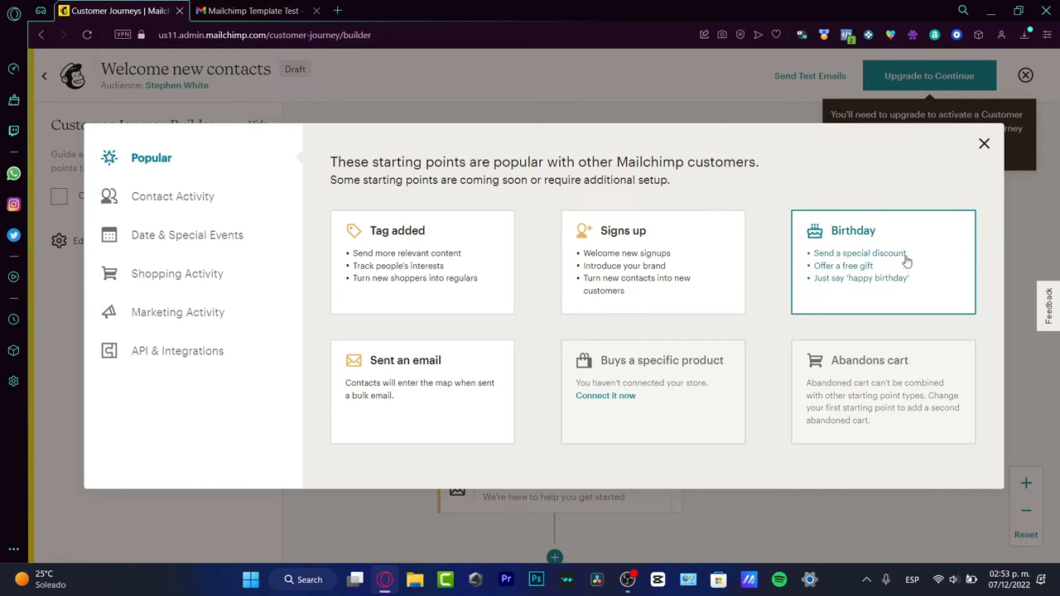
left_click(853, 286)
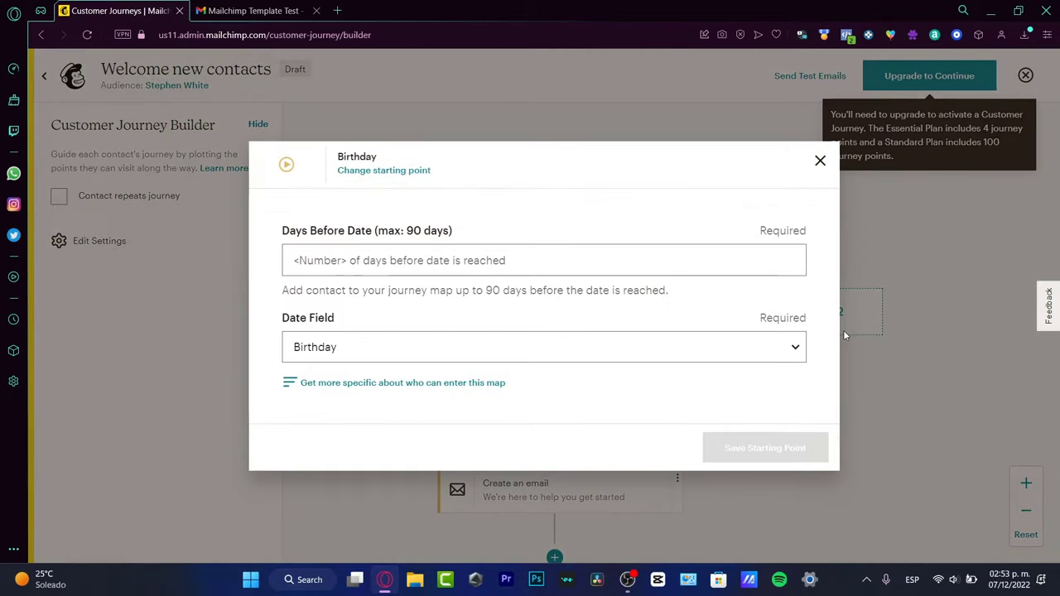
left_click(353, 258)
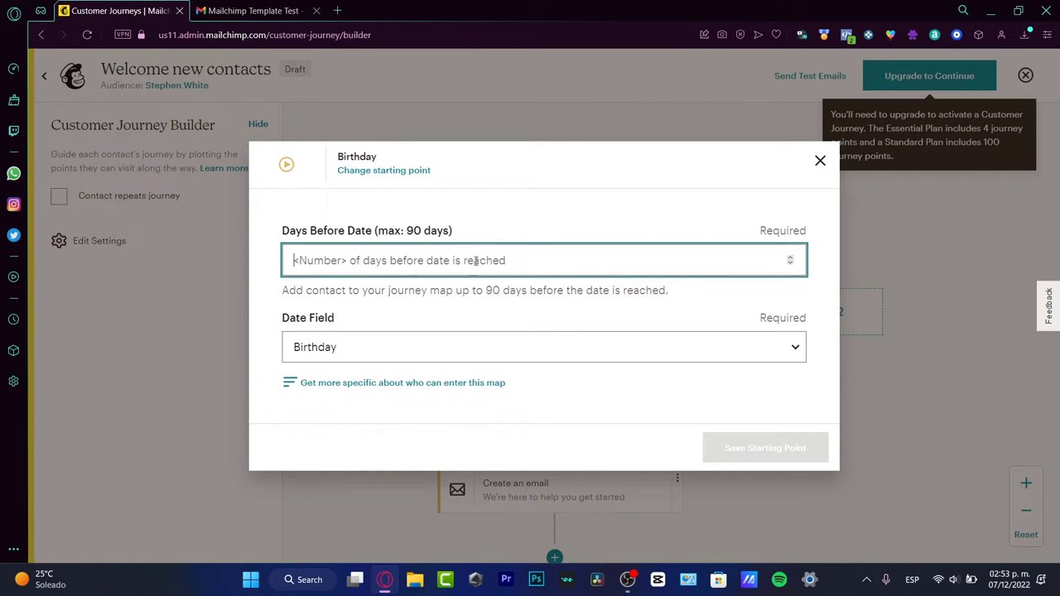
left_click(791, 257)
left_click(791, 258)
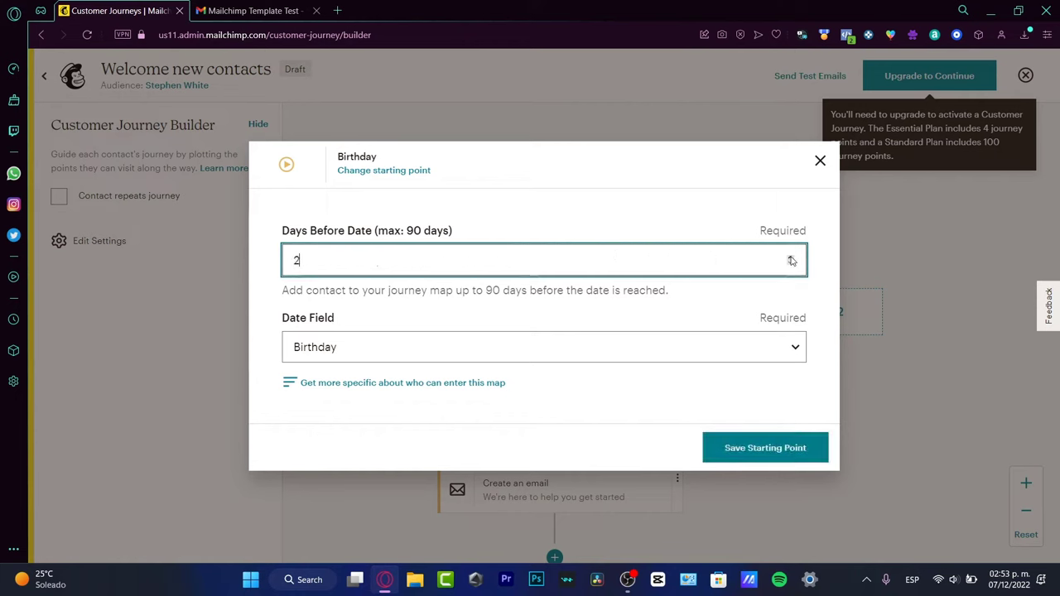
left_click(791, 258)
left_click(539, 354)
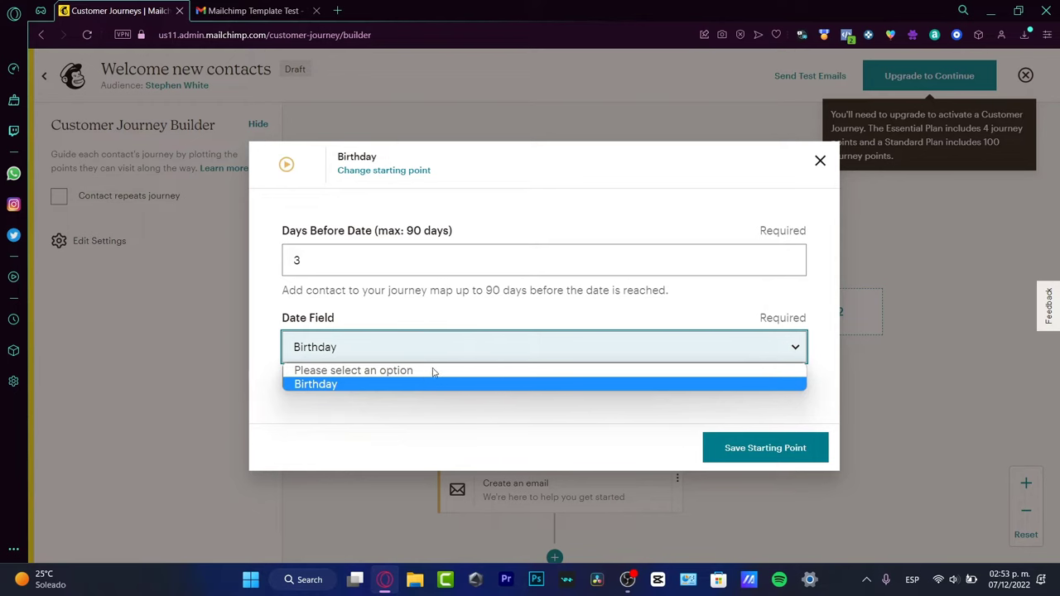
left_click(384, 404)
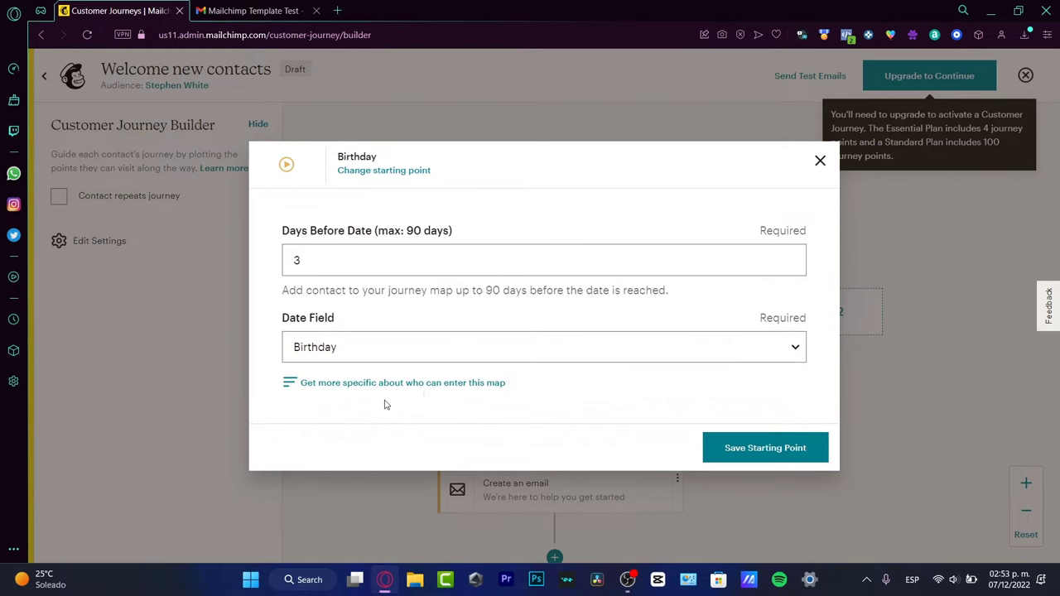
left_click(780, 448)
left_click_drag(781, 447, 781, 350)
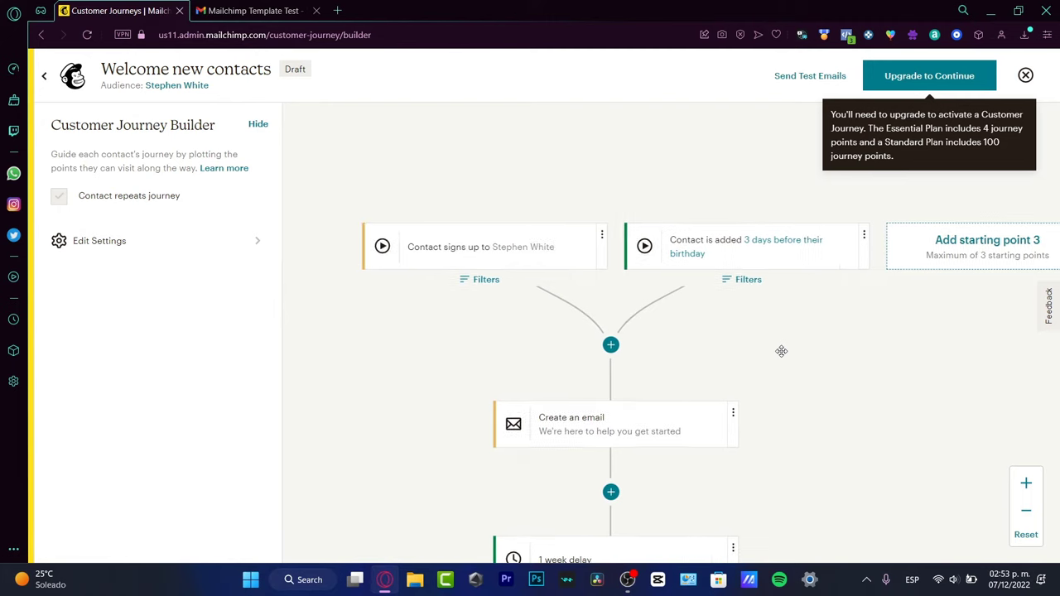
Step: Change the Birthday starting point to add contacts 70 days before the date
left_click(797, 246)
left_click(643, 270)
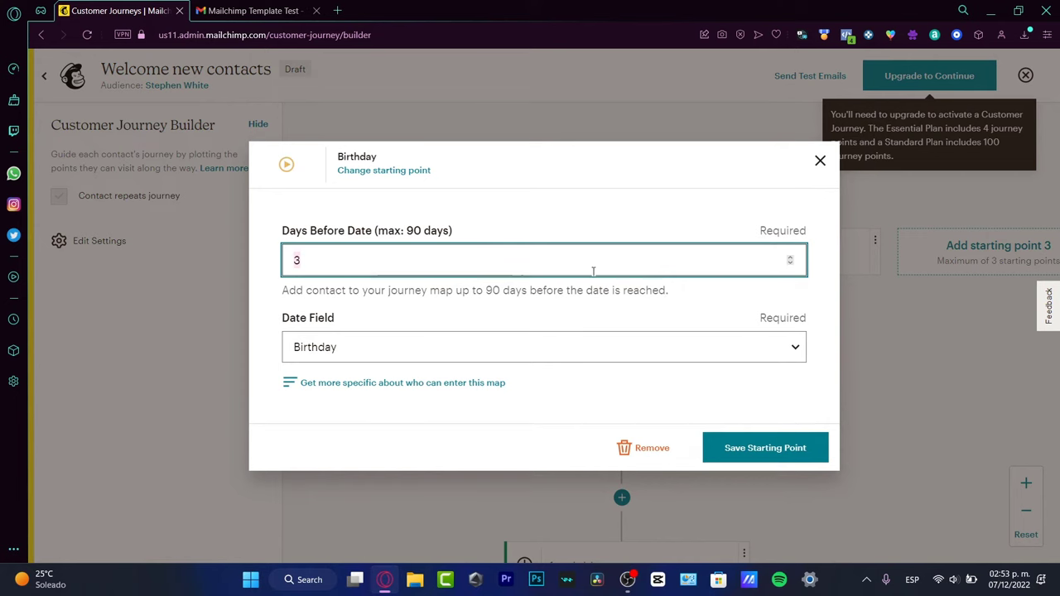
key("BackSpace")
type("70")
key("Return")
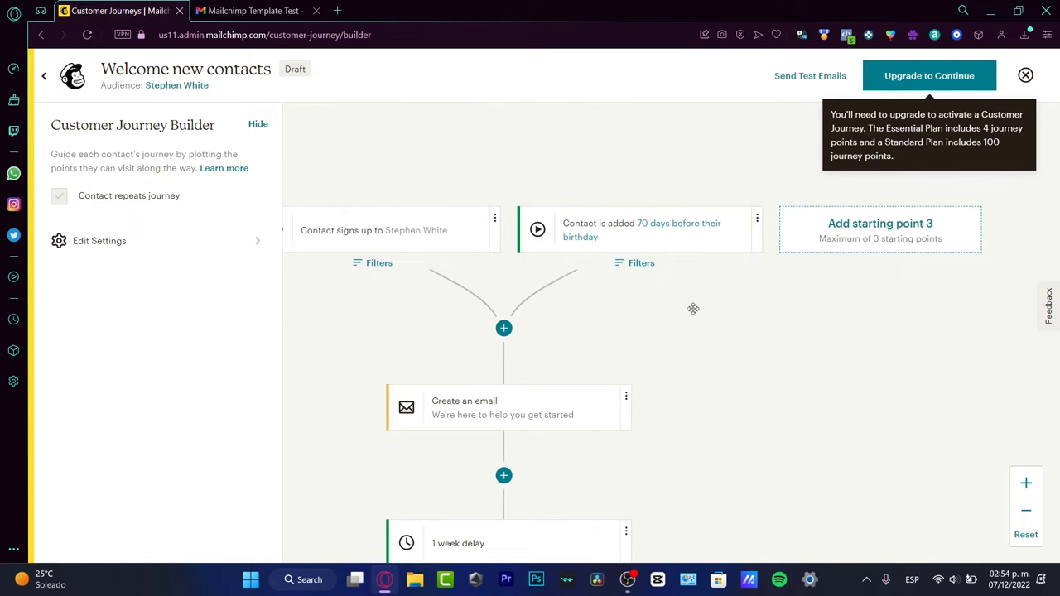
Step: Insert a time delay of 2 hours between the two starting points and the welcome email
left_click_drag(632, 365, 696, 365)
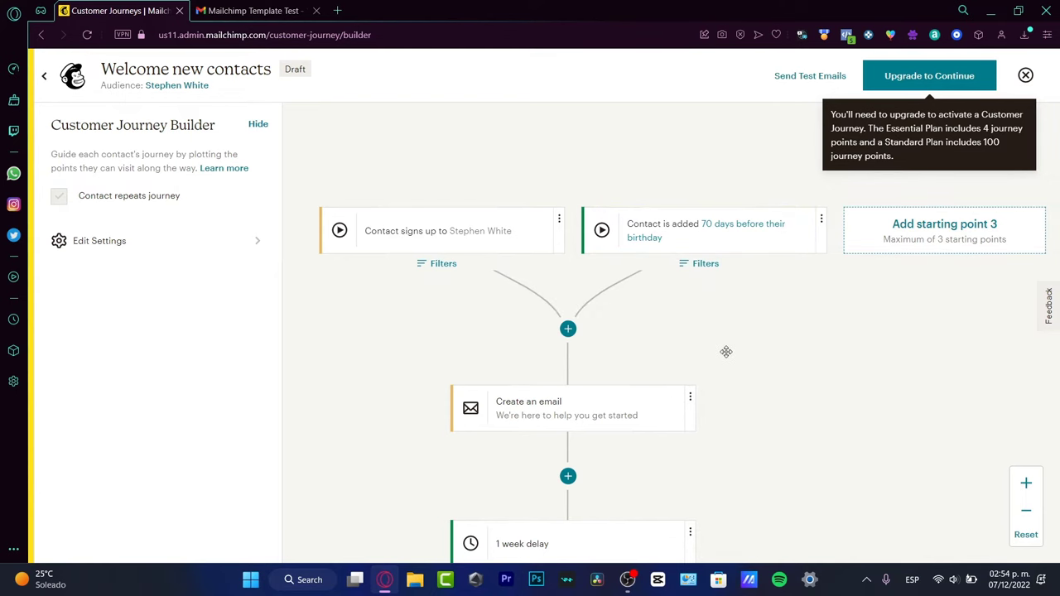
left_click_drag(726, 353, 703, 348)
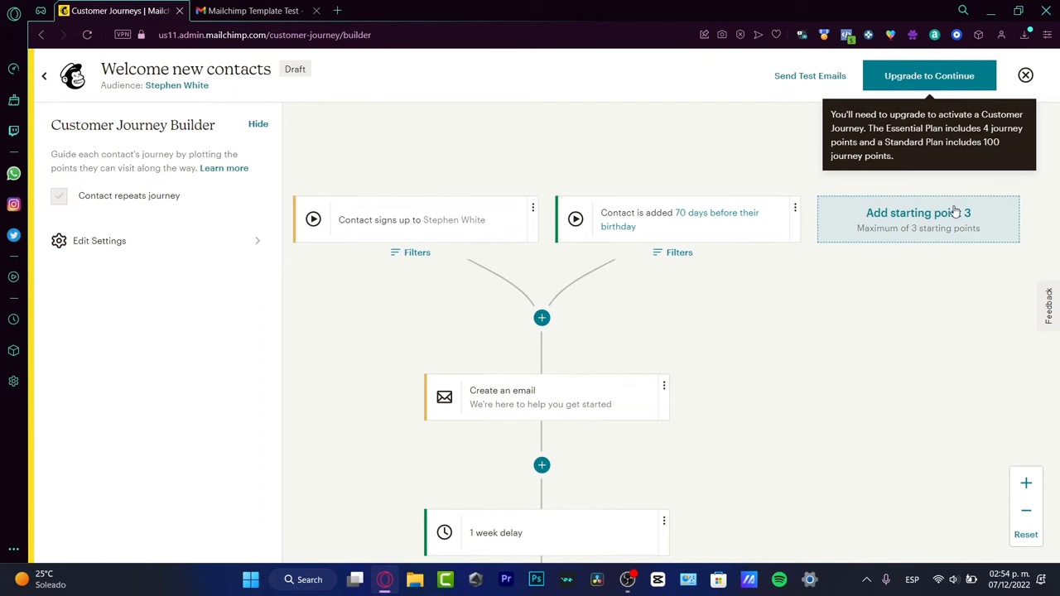
scroll(922, 232, "left", 2)
scroll(845, 285, "left", 1)
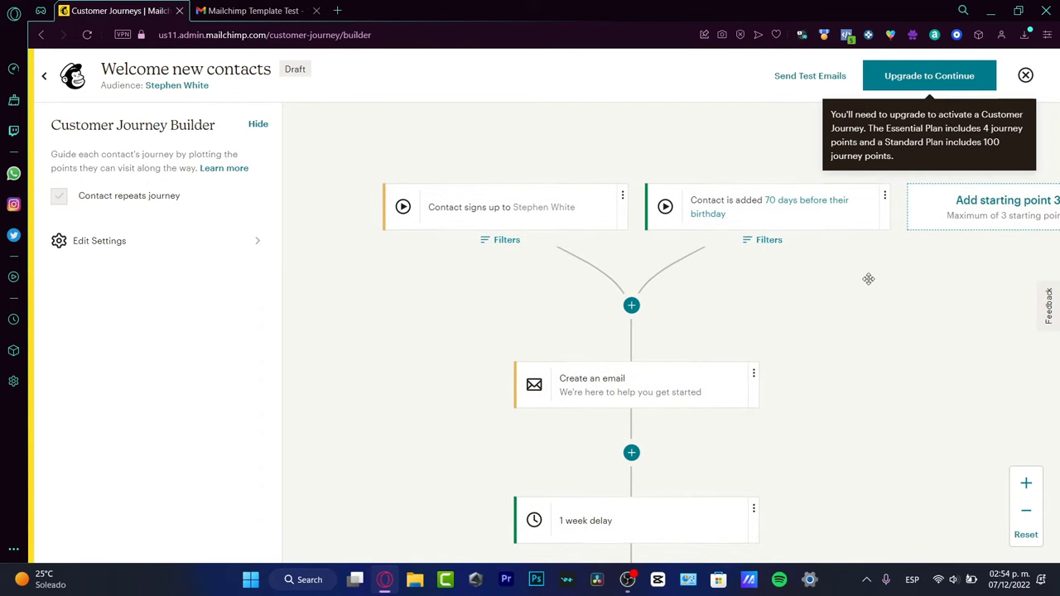
left_click(635, 308)
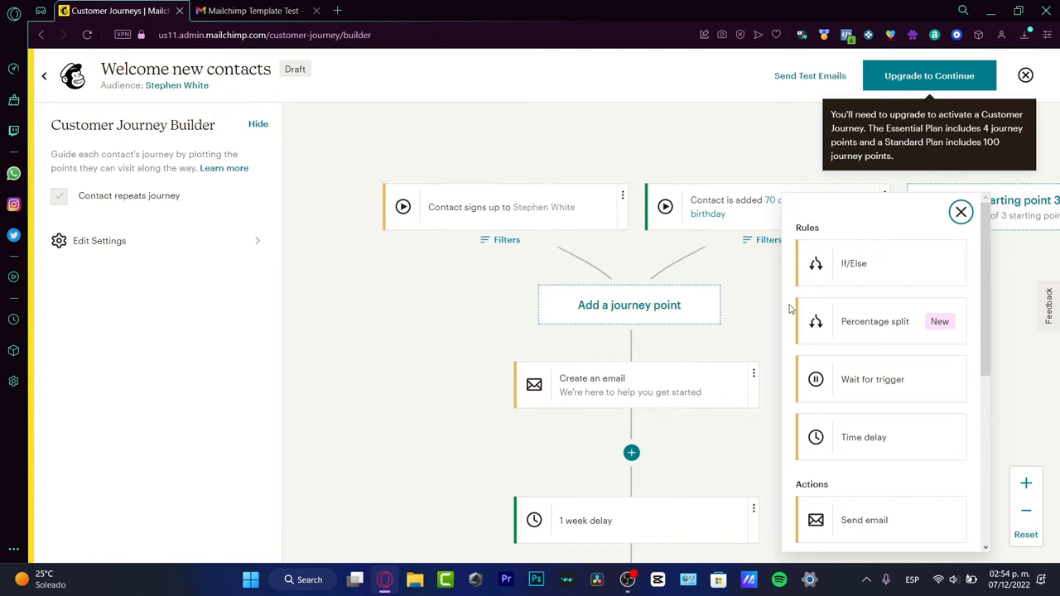
left_click(917, 451)
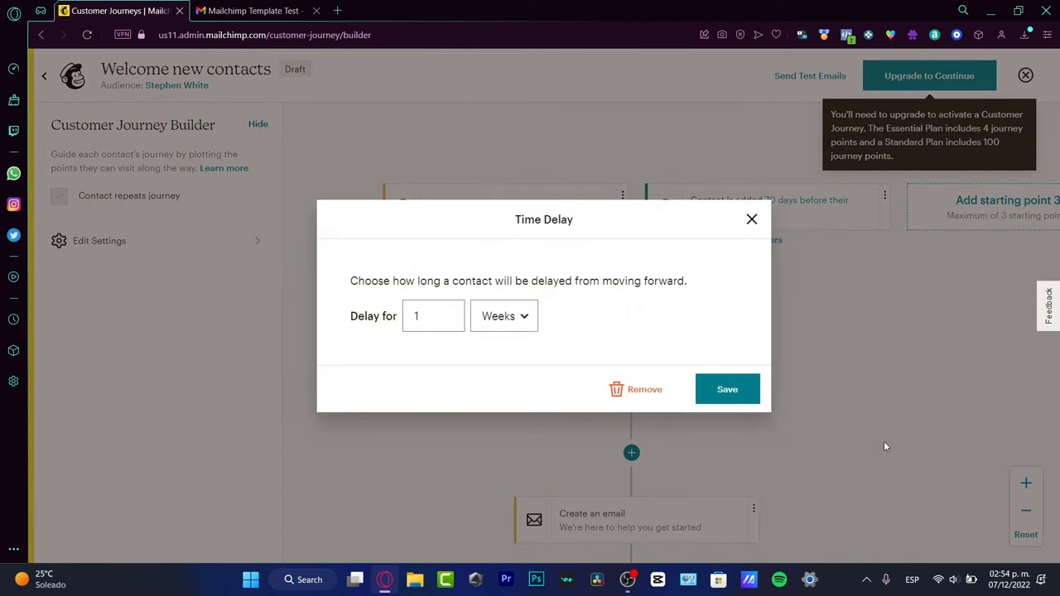
left_click(530, 320)
left_click(520, 337)
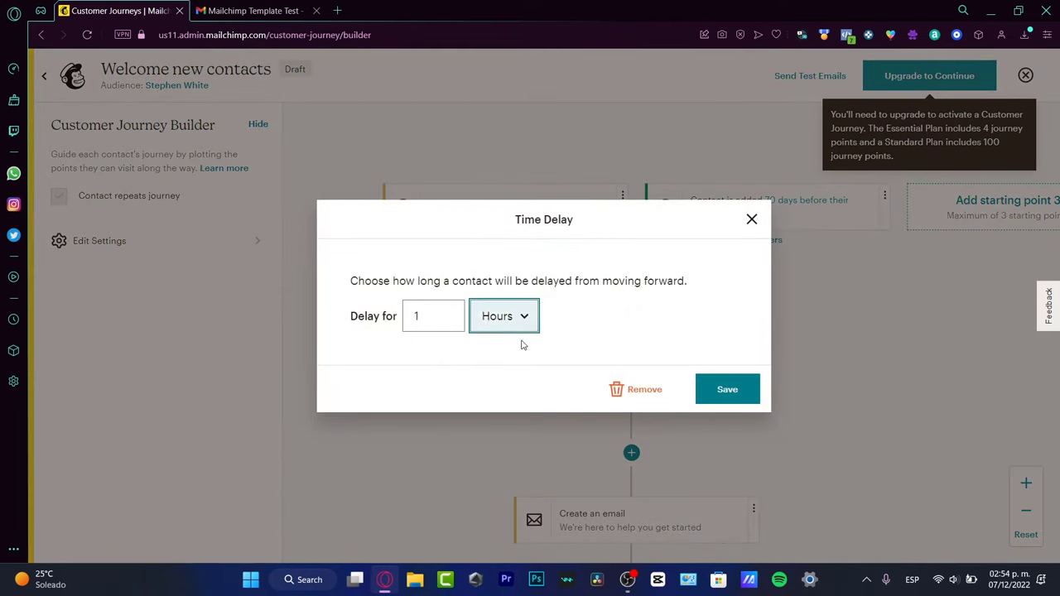
left_click(406, 315)
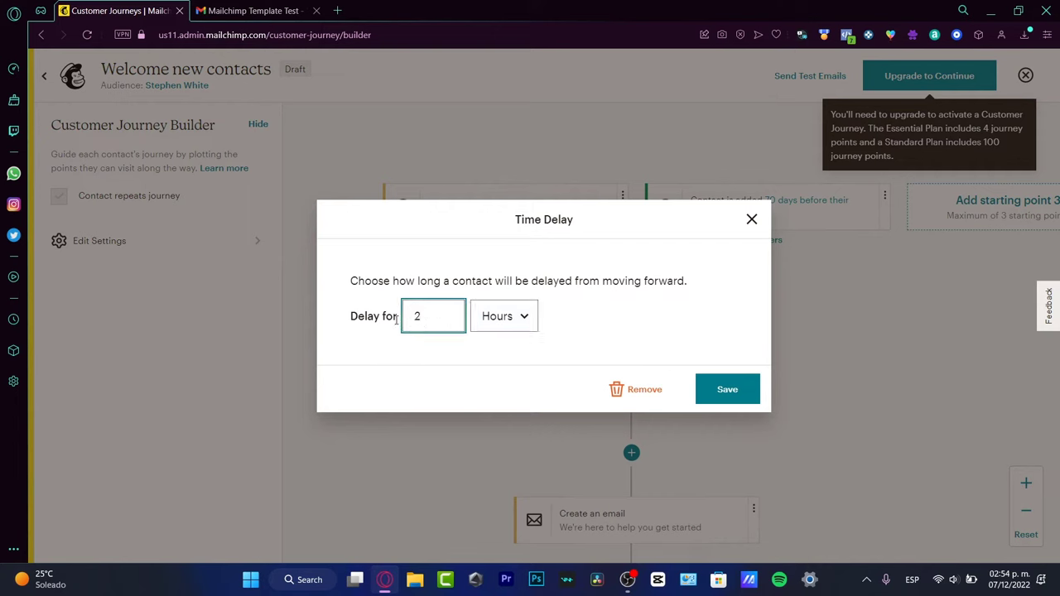
type("2")
left_click(737, 394)
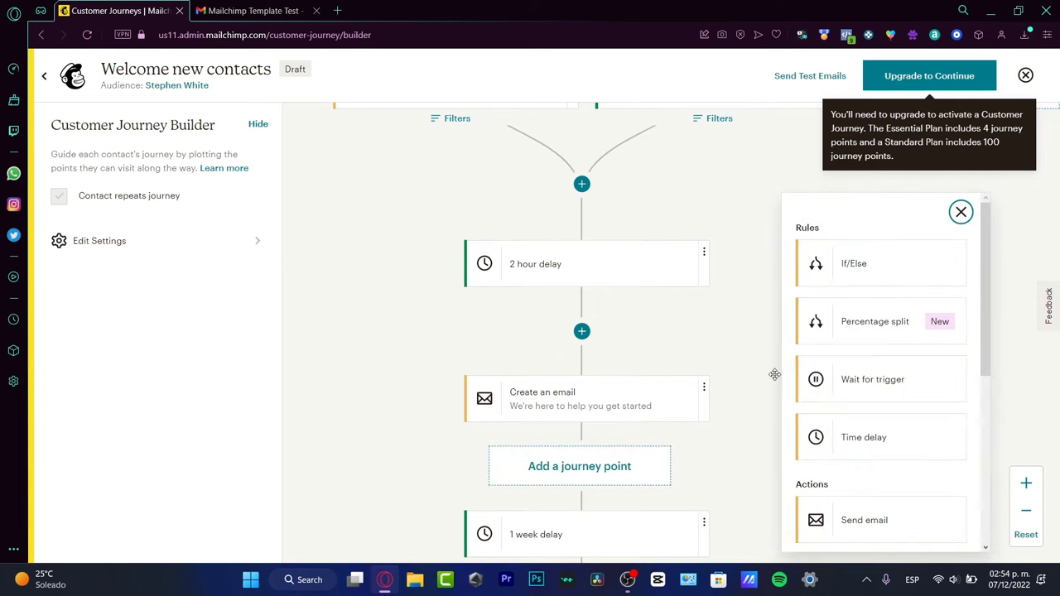
Step: Add an If/Else rule after the welcome email with the condition Landing page activity, signed up on, STAR
left_click(886, 267)
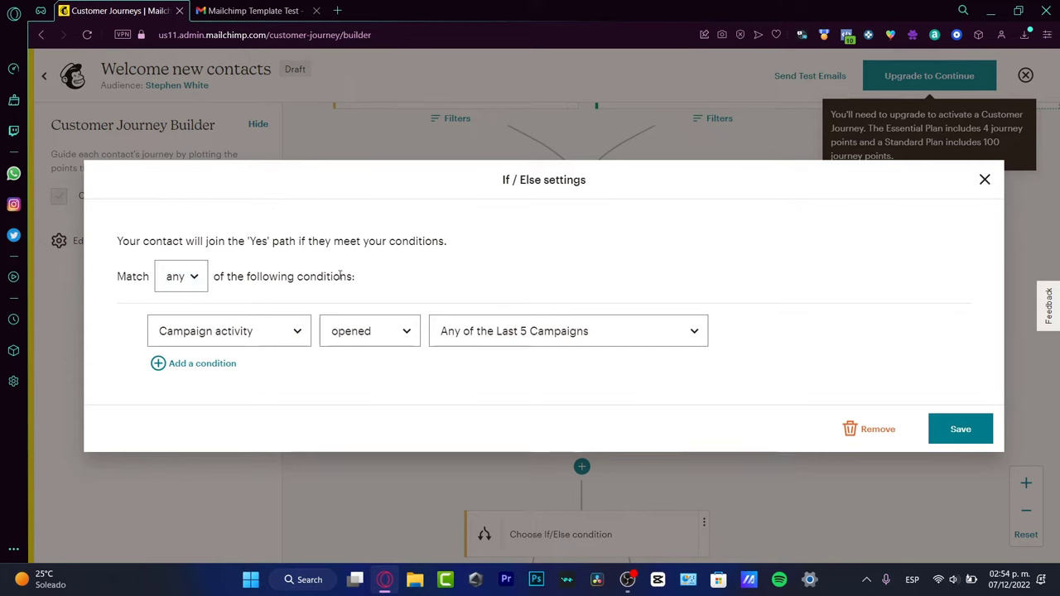
left_click(282, 329)
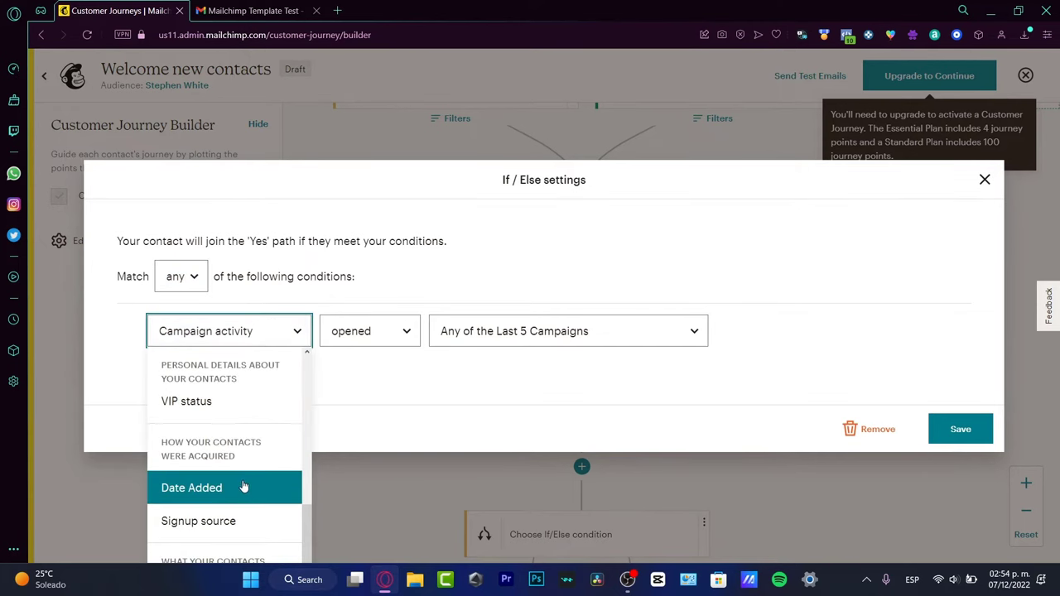
scroll(242, 519, "down", 2)
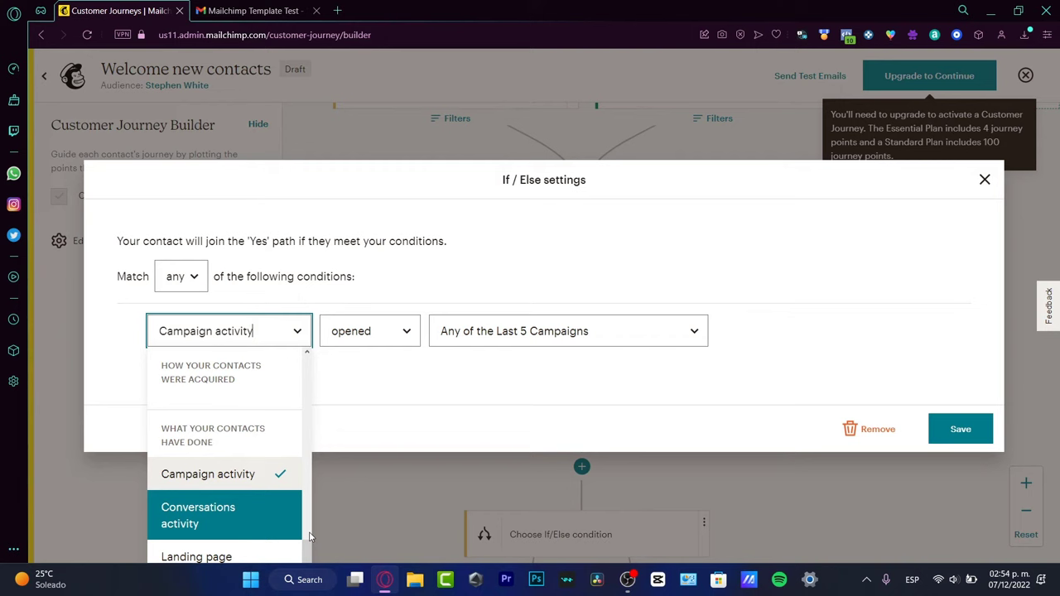
left_click(290, 553)
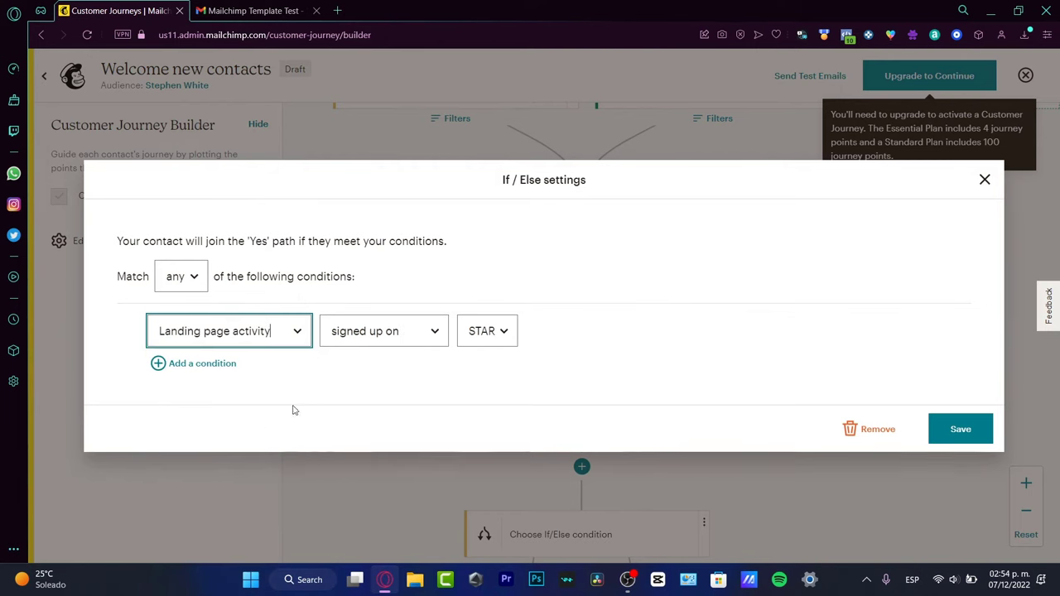
left_click(391, 342)
left_click(432, 354)
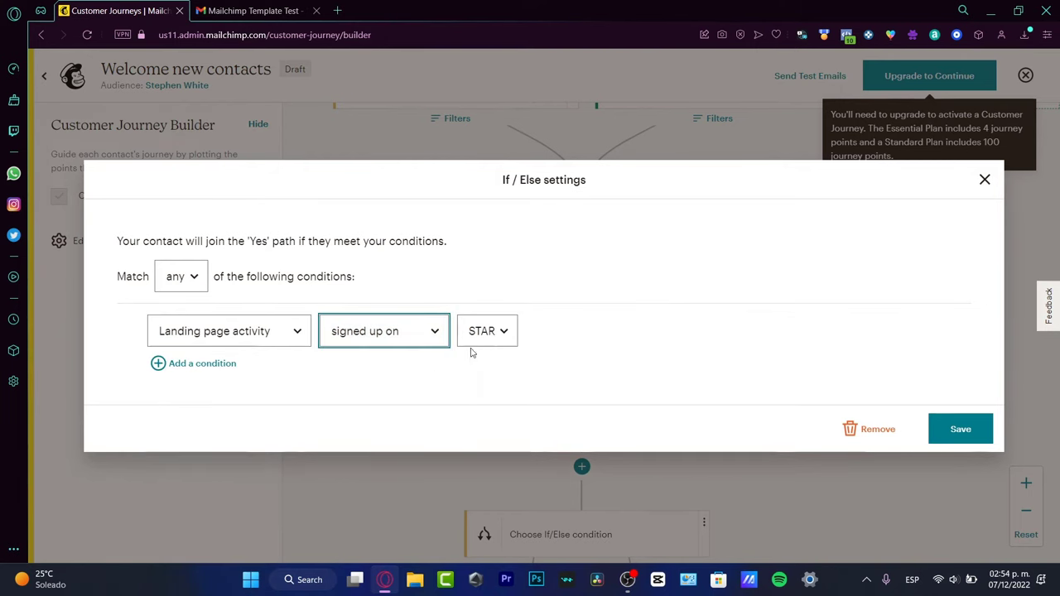
left_click(494, 342)
left_click(498, 353)
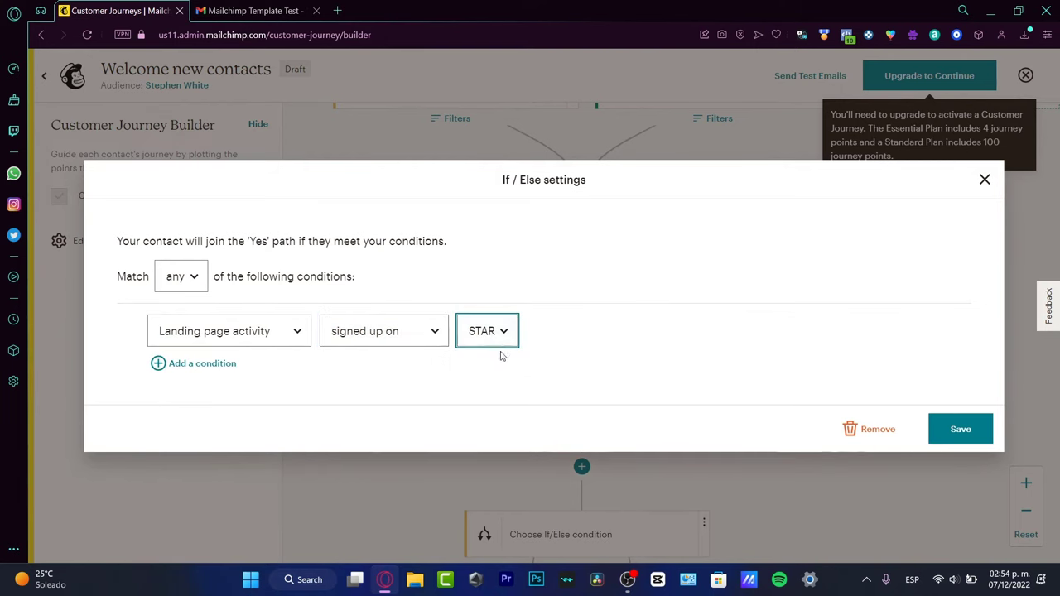
left_click(962, 431)
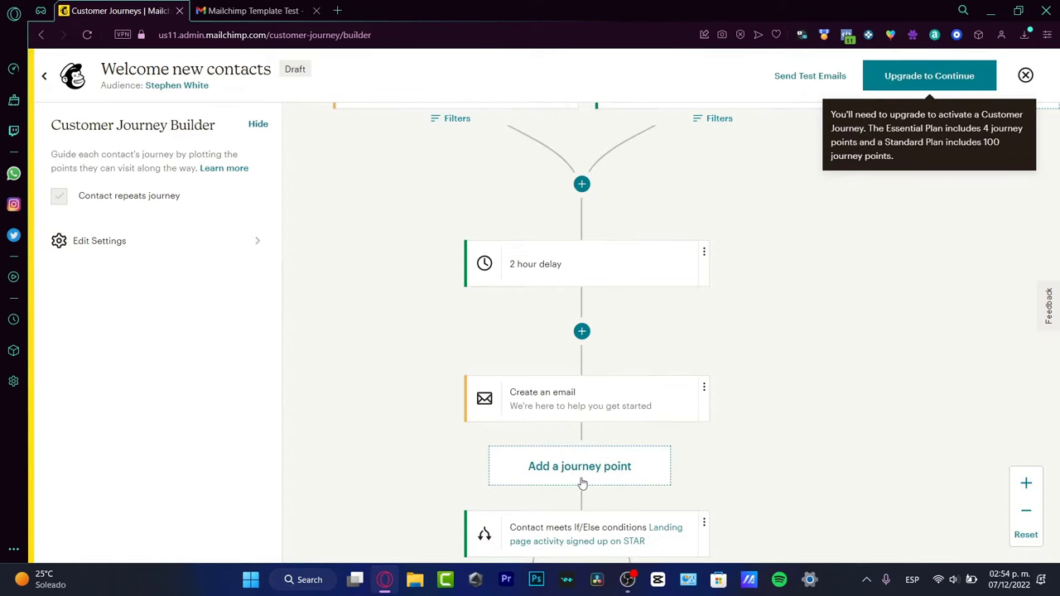
Step: Add a Send email with a survey action between the welcome email and the If/Else rule, then open its email content and save it
left_click(626, 469)
scroll(899, 378, "down", 3)
scroll(908, 381, "up", 2)
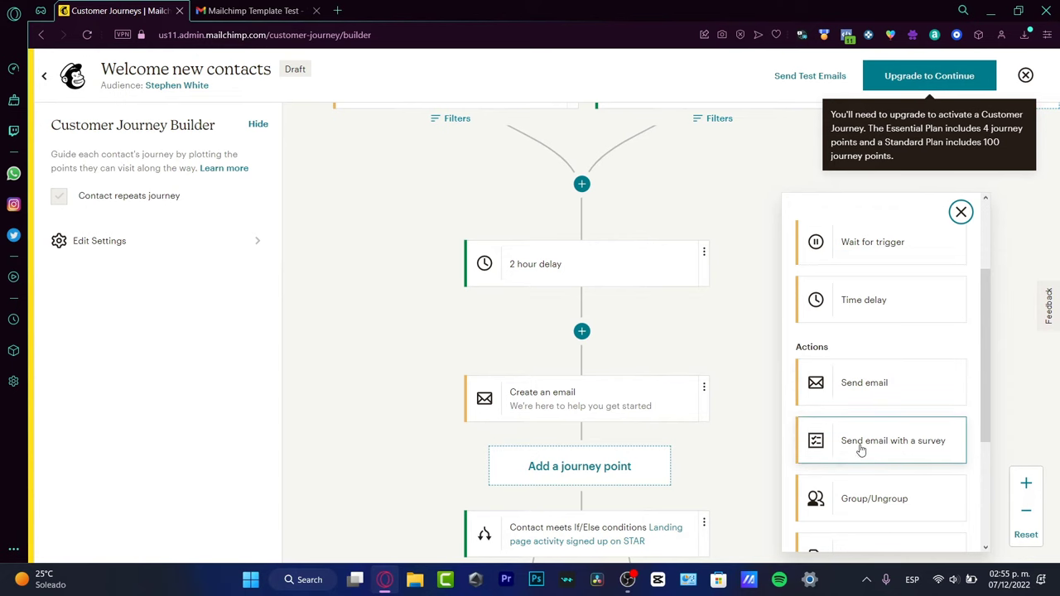
left_click(922, 445)
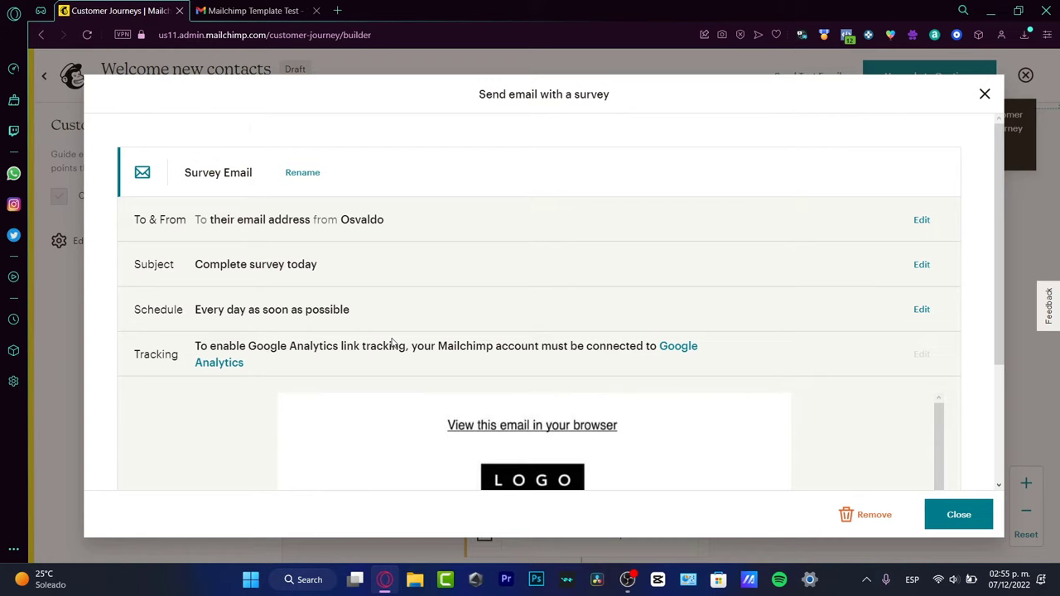
scroll(330, 341, "down", 2)
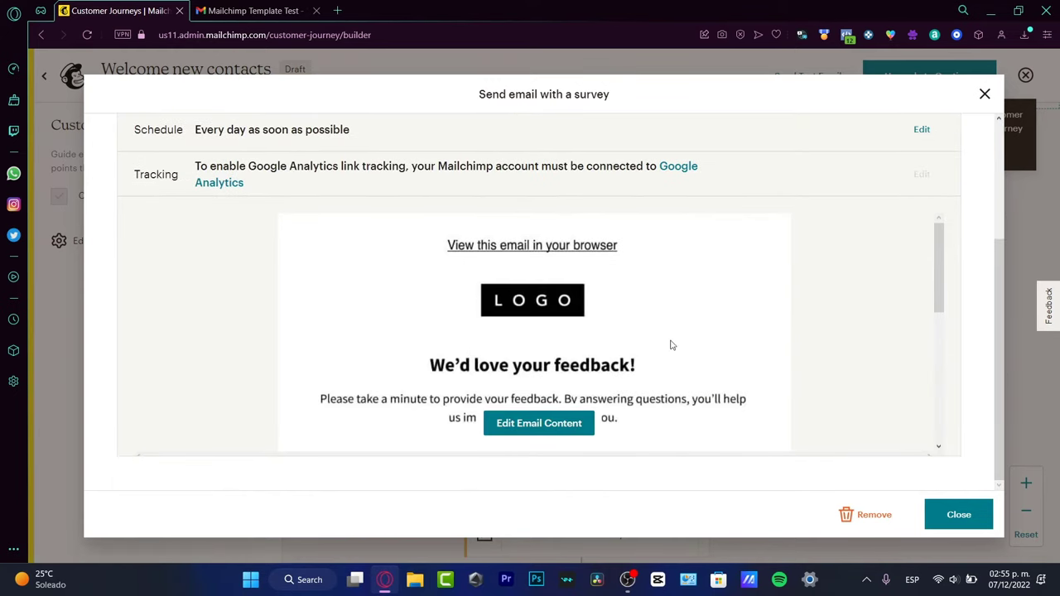
left_click(531, 431)
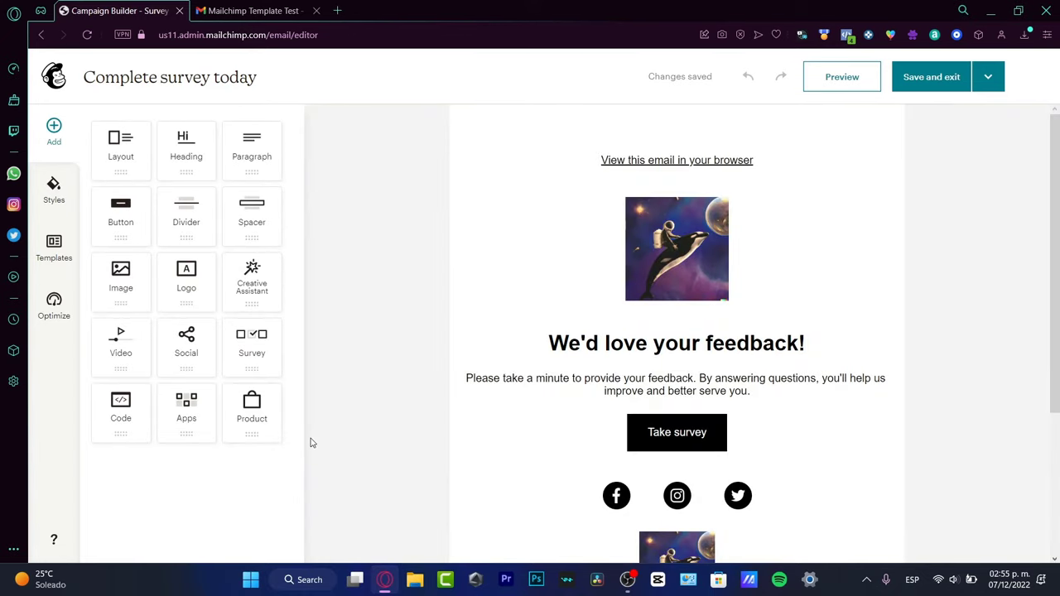
left_click(929, 85)
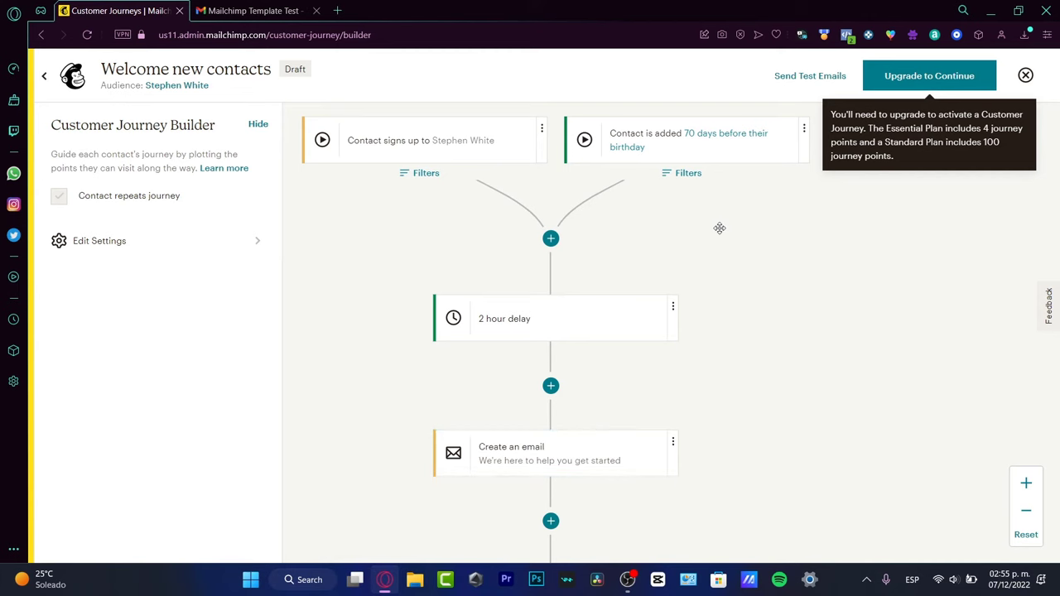
Step: Examine the journey's flow from the starting points through the If/Else rule's Yes and No branches to the contact exits
scroll(720, 227, "down", 6)
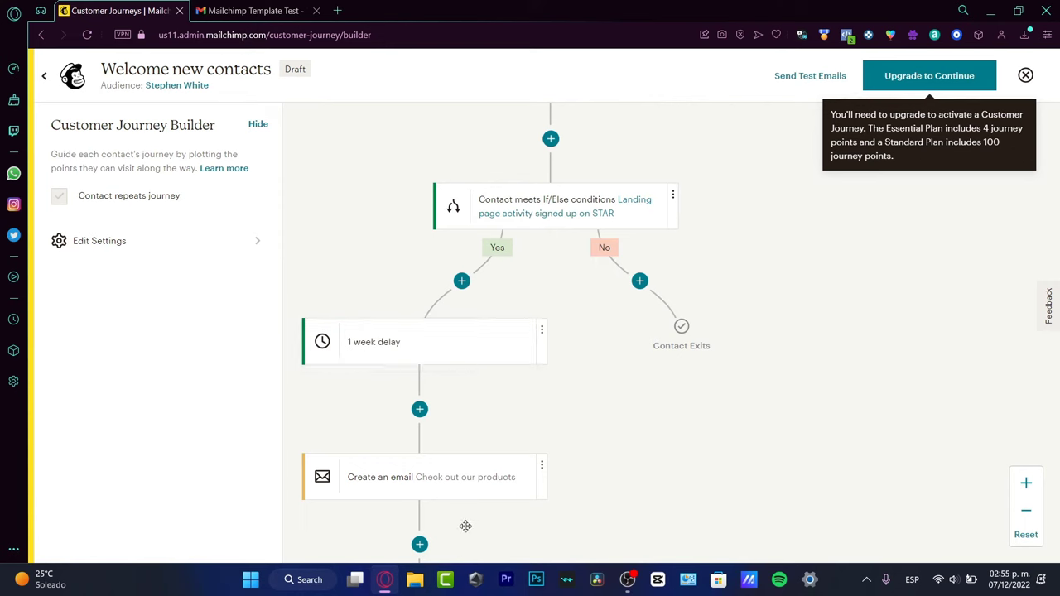
scroll(465, 525, "down", 3)
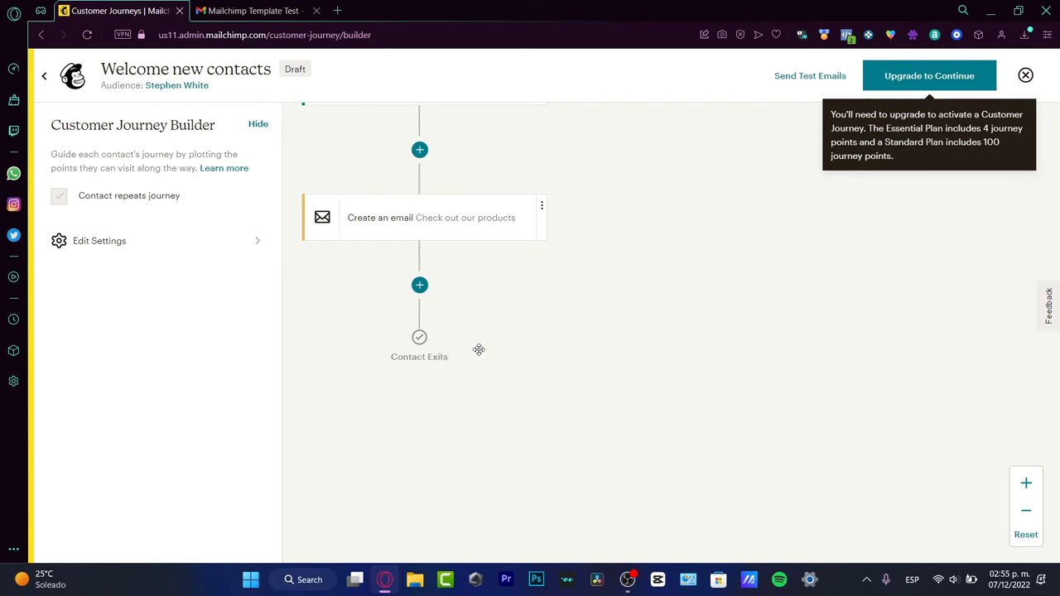
scroll(472, 350, "up", 8)
scroll(619, 246, "down", 5)
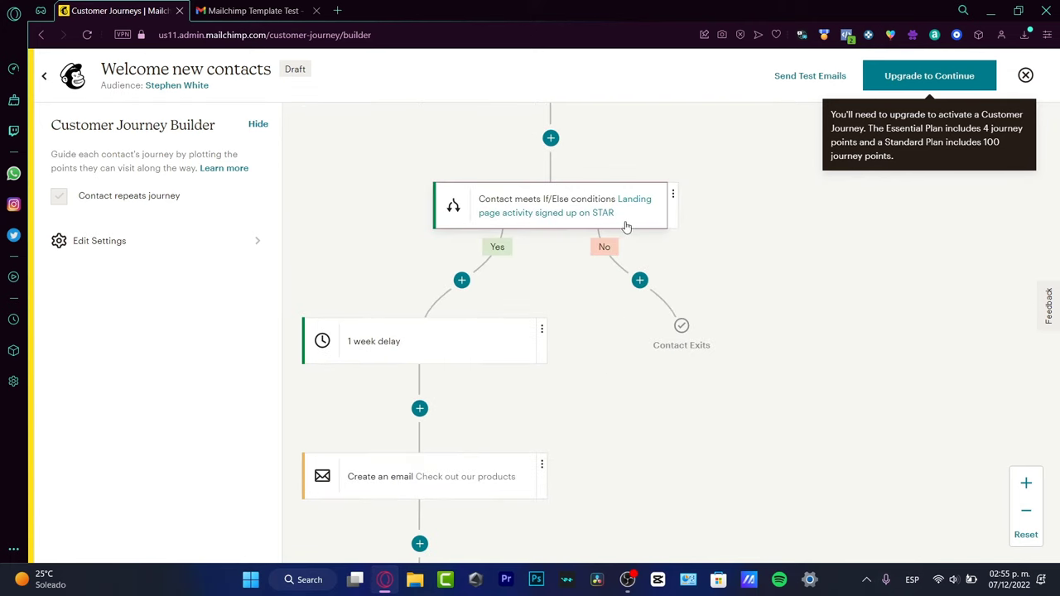
left_click_drag(598, 233, 609, 244)
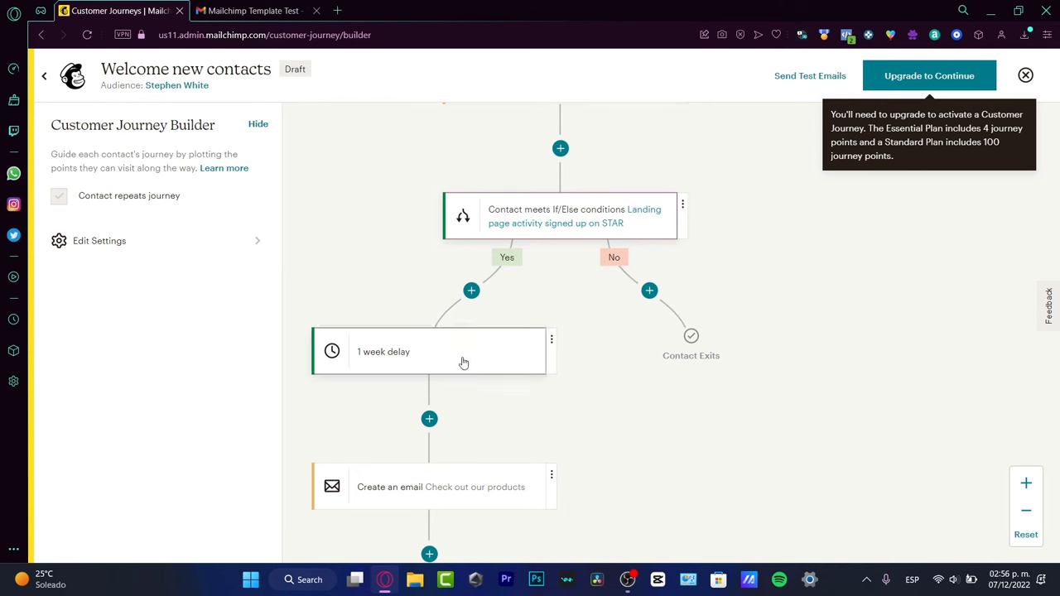
scroll(497, 284, "down", 3)
scroll(475, 364, "up", 3)
Step: Insert a Send email action between the 1 week delay and the products email, and start choosing a template for it
mouse_move(433, 426)
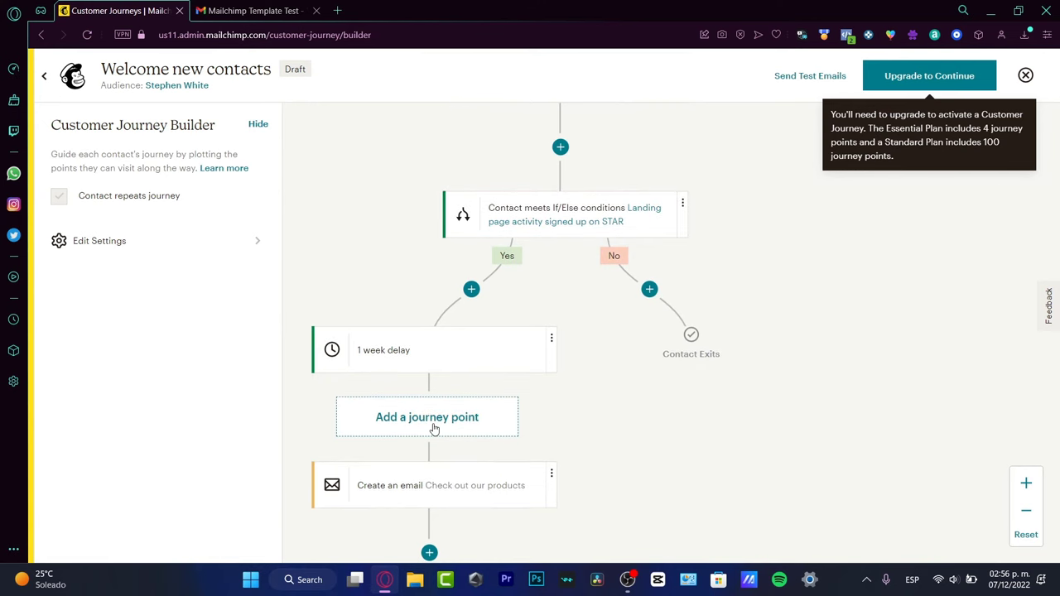
left_click(434, 427)
scroll(878, 420, "up", 3)
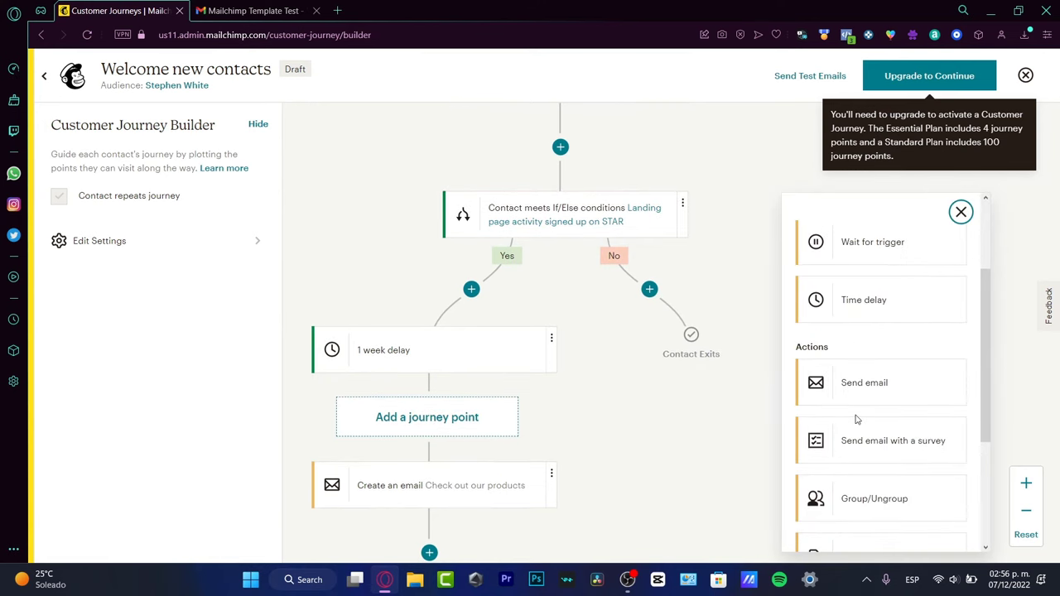
left_click(896, 394)
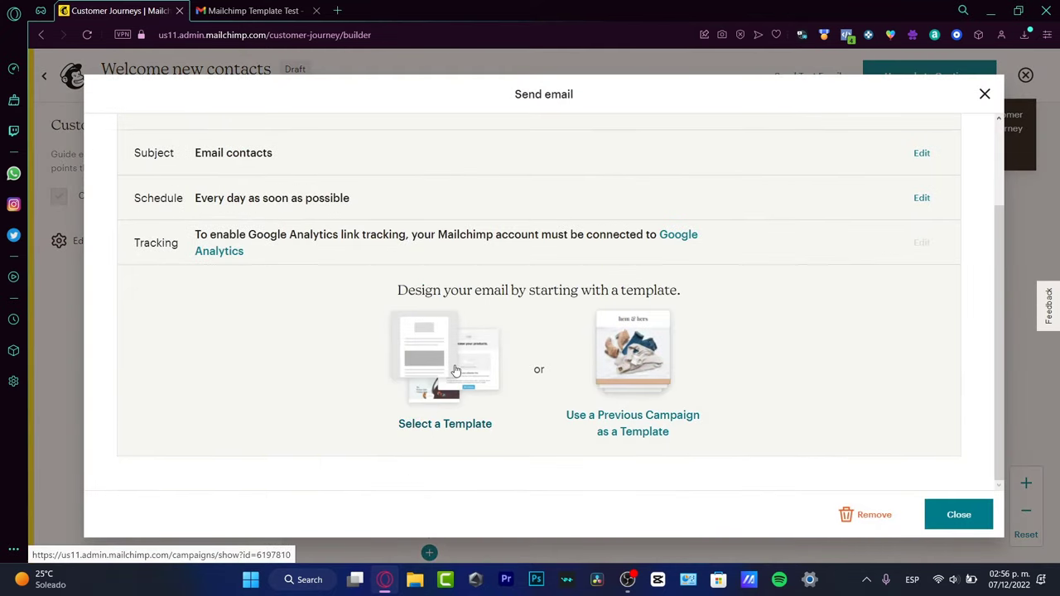
left_click(455, 370)
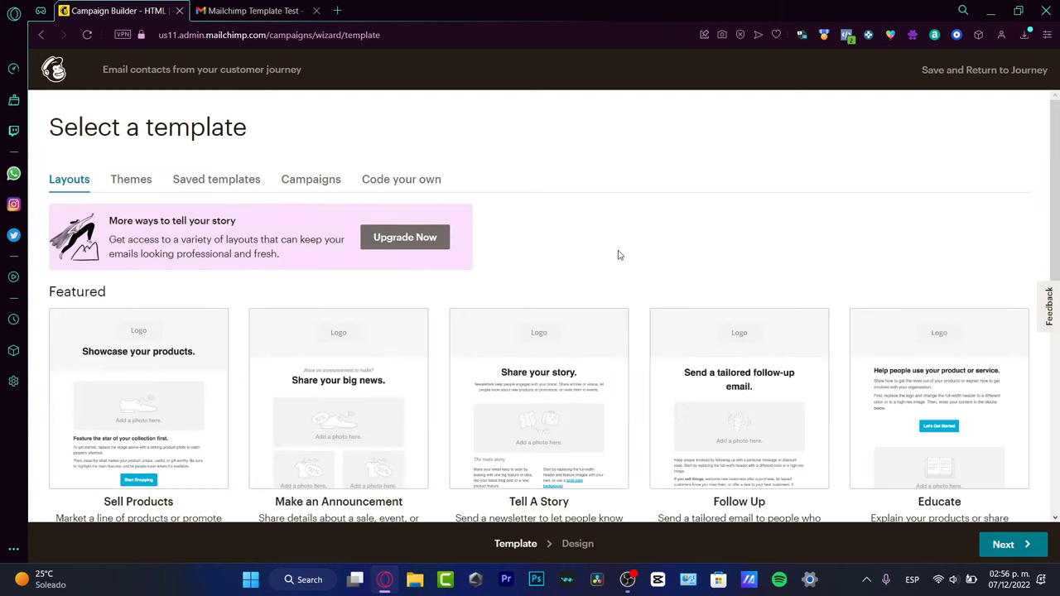
Step: Browse the layouts and featured themes, and apply the Boutique theme with the WORN header to the email
scroll(585, 377, "down", 5)
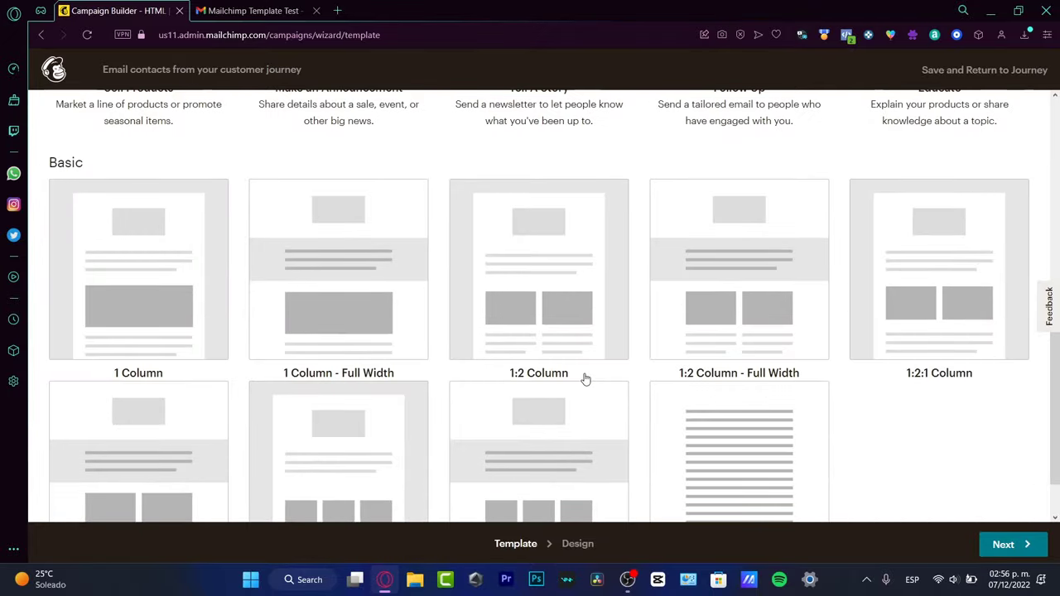
scroll(585, 377, "down", 2)
scroll(585, 374, "up", 6)
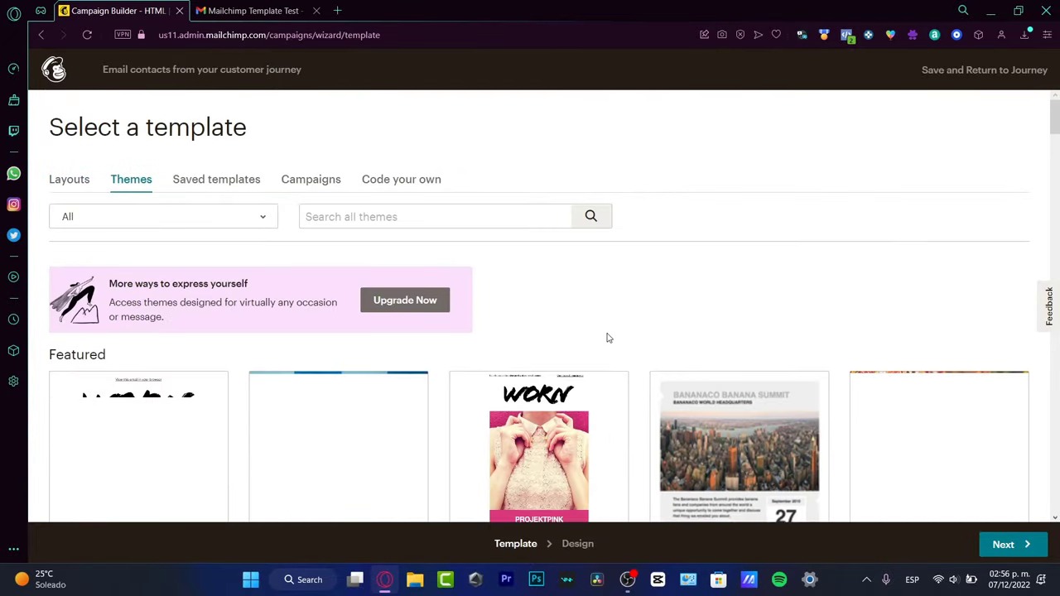
scroll(607, 338, "down", 3)
left_click(515, 263)
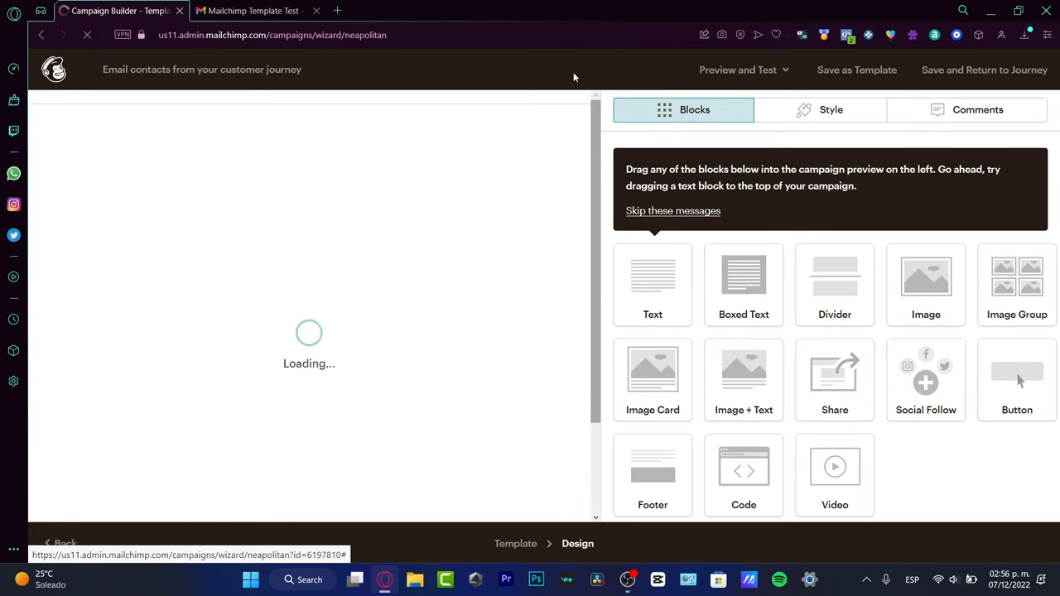
Step: Save the email design as a template named Boutique, then save the email and return to the customer journey
left_click(865, 73)
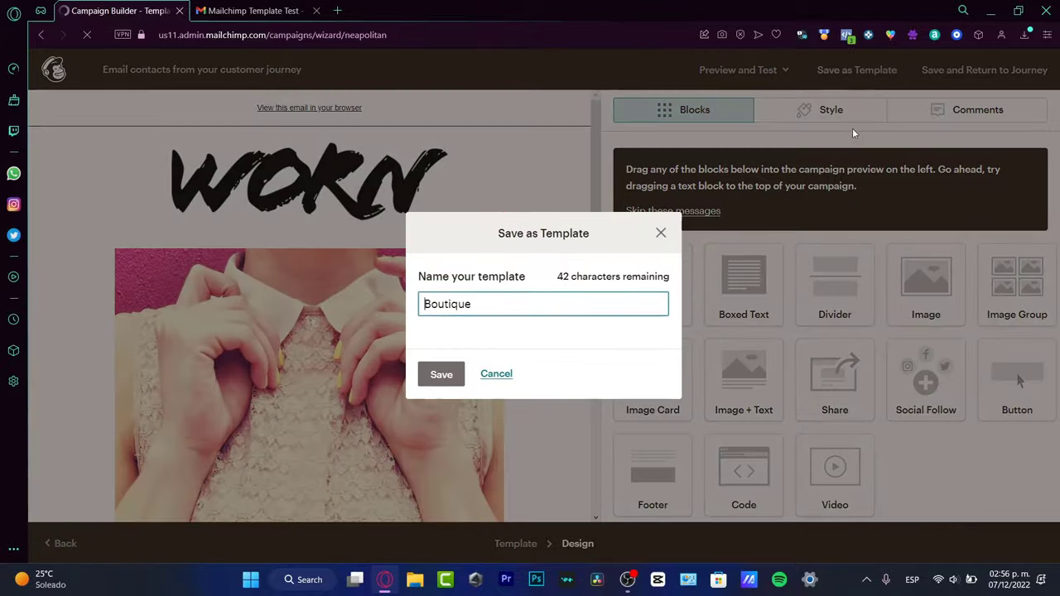
left_click(439, 375)
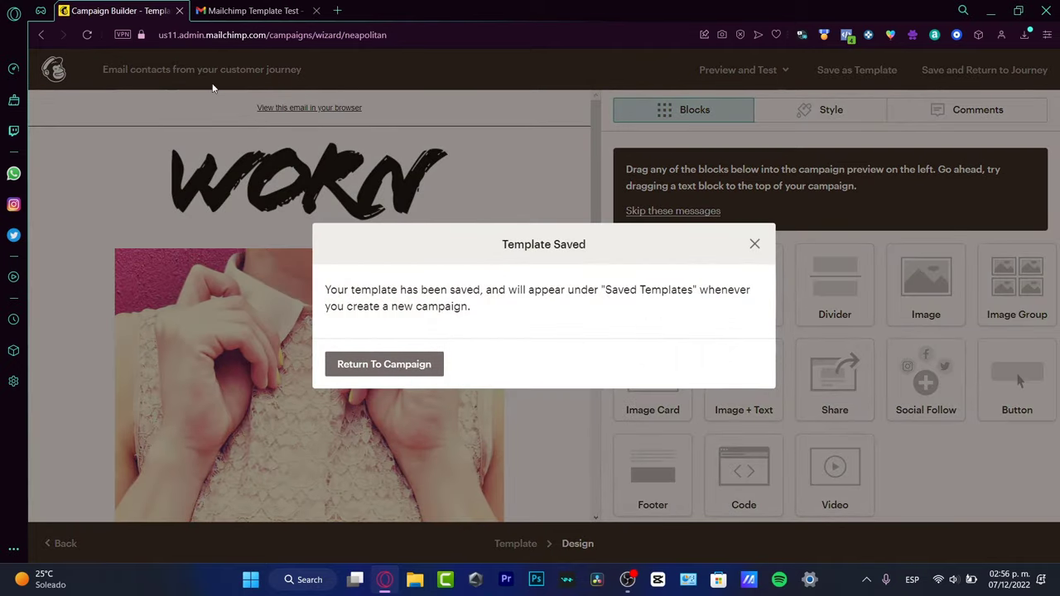
left_click(410, 365)
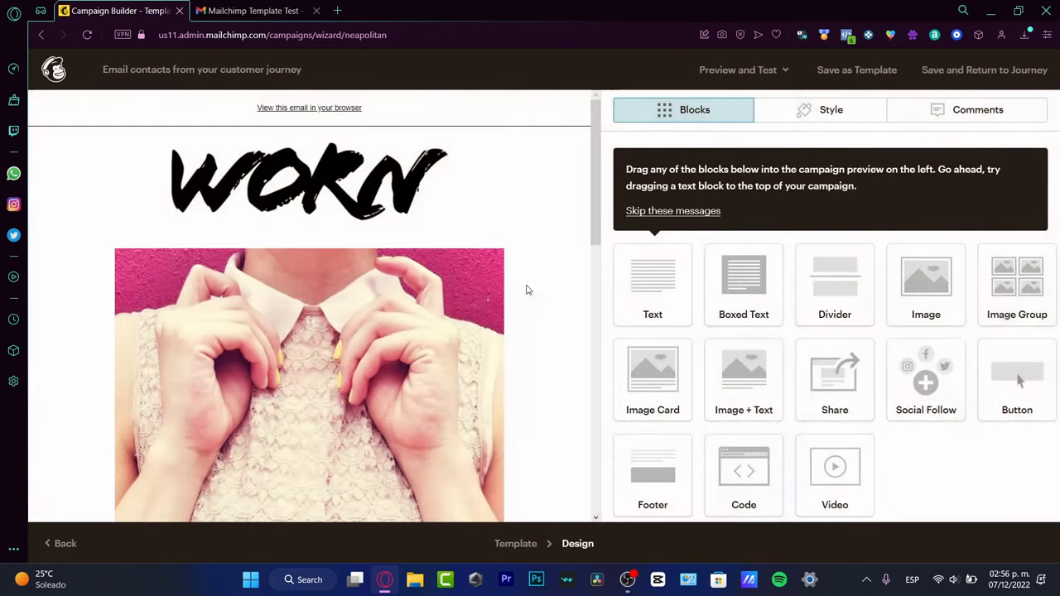
left_click(1006, 71)
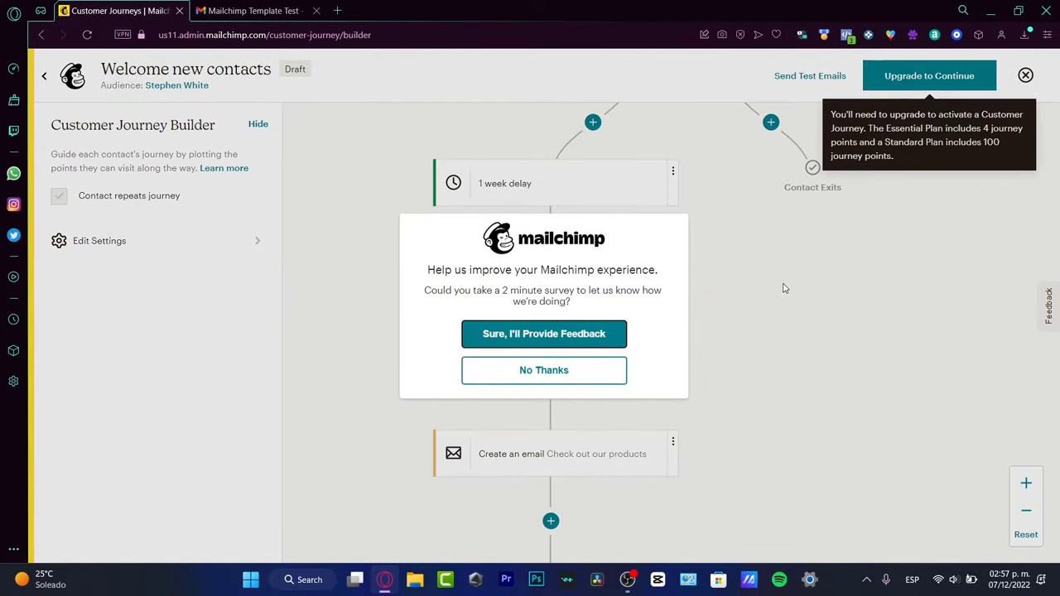
Step: Decline the feedback survey and go to the audience's list of all contacts
left_click(589, 369)
scroll(686, 348, "up", 3)
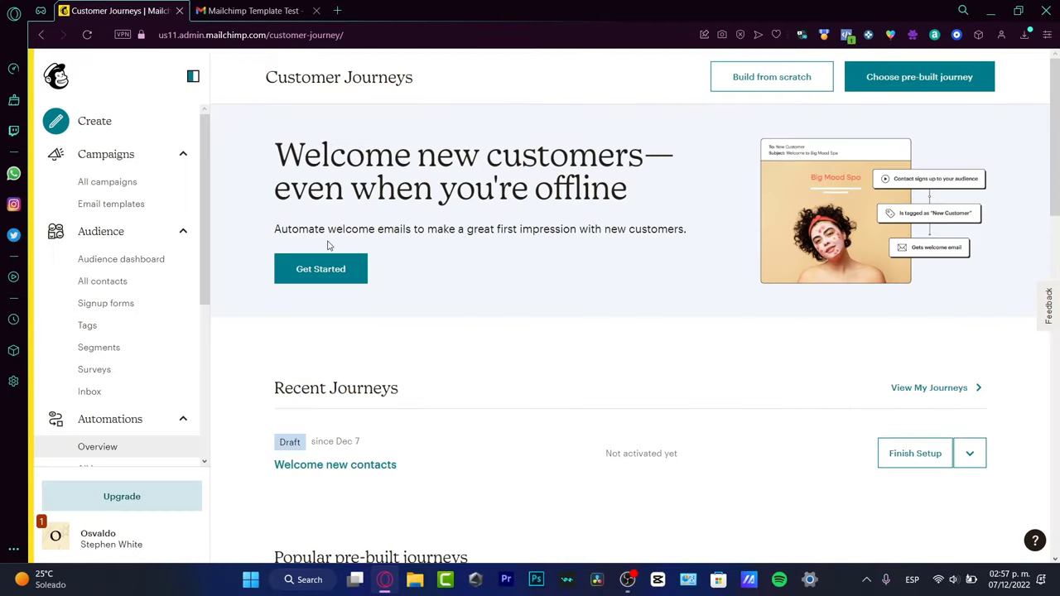
left_click(118, 280)
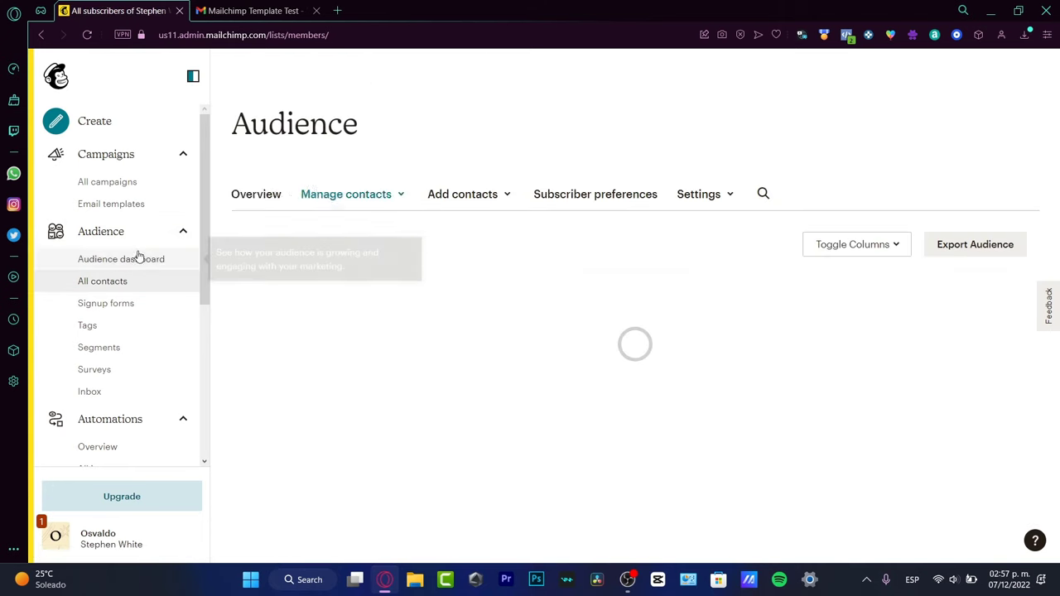